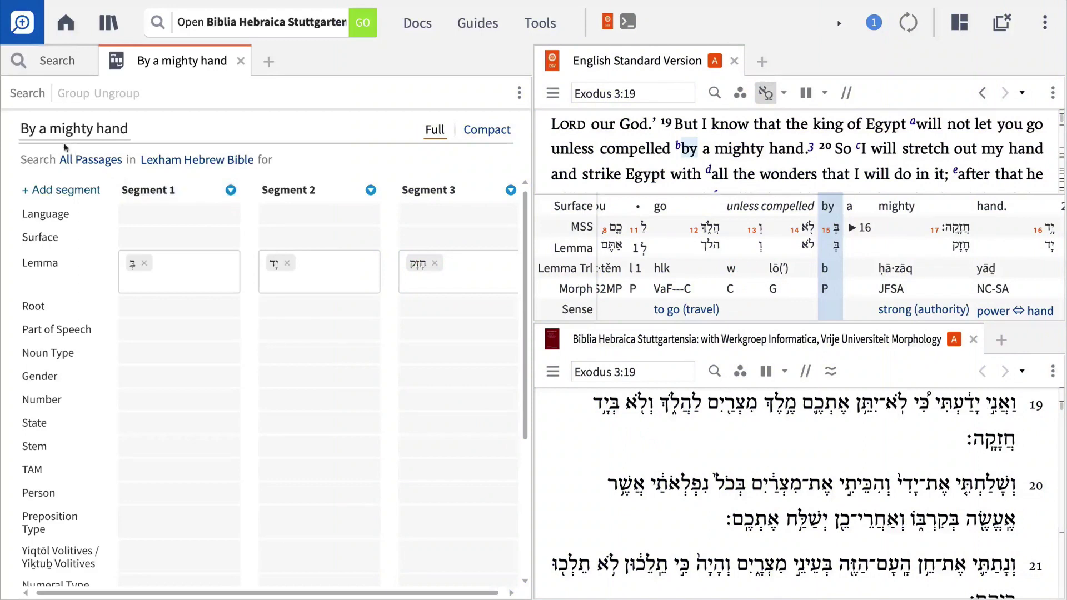
- Run the By a mighty hand query and scroll the James morph results beside the ESV
click(28, 93)
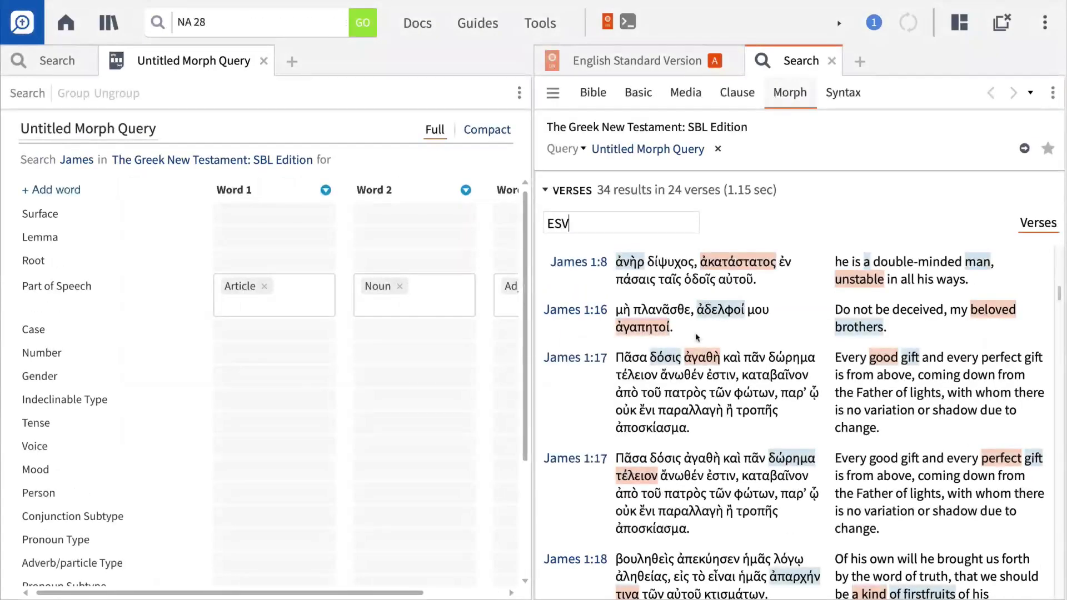
scroll(697, 337, down, 2)
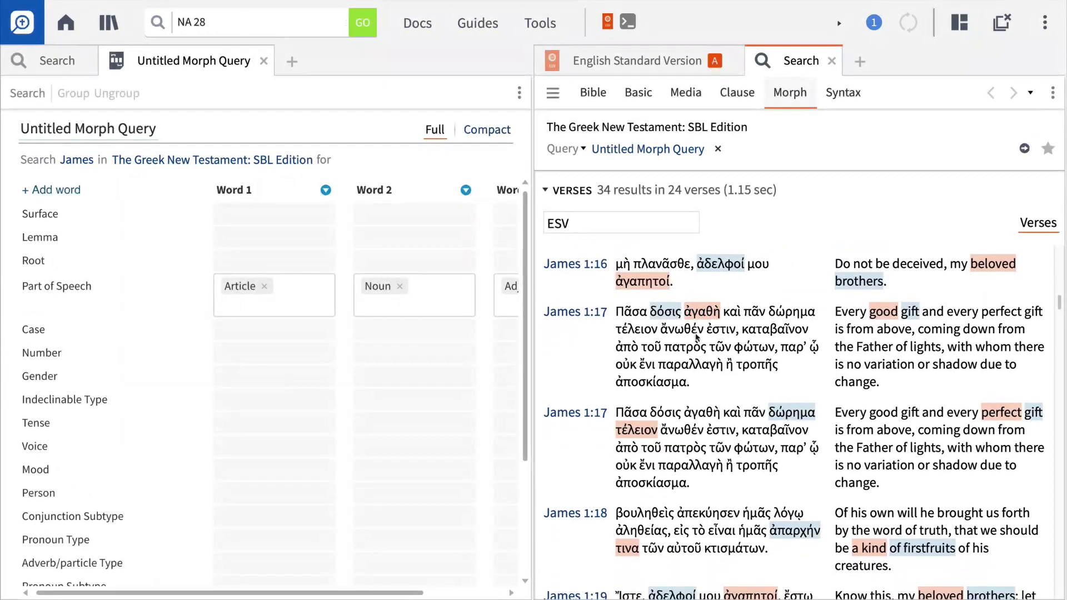
scroll(697, 338, down, 2)
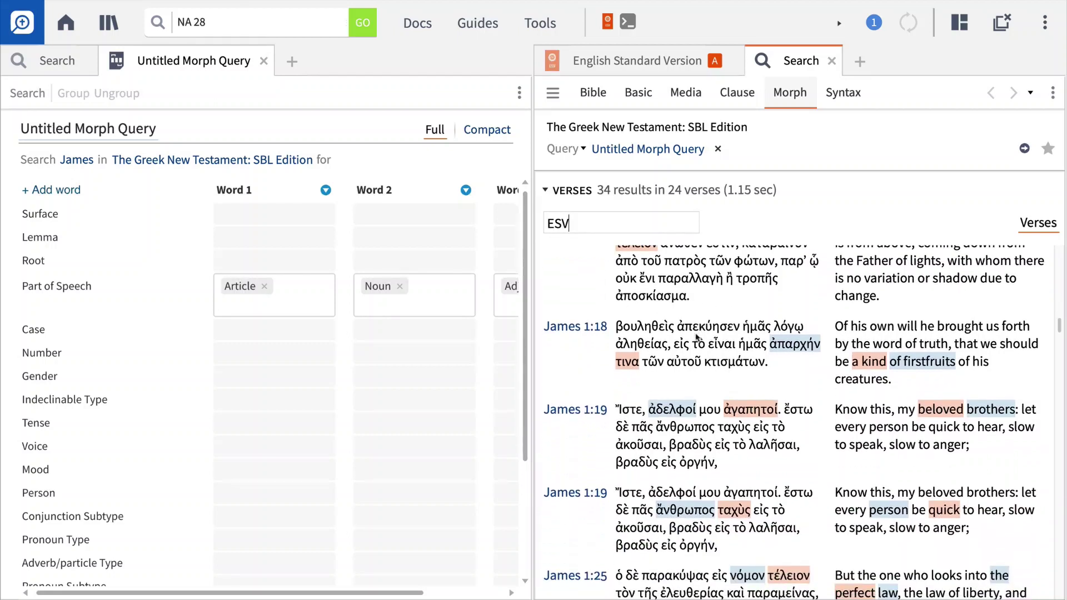
scroll(697, 337, down, 2)
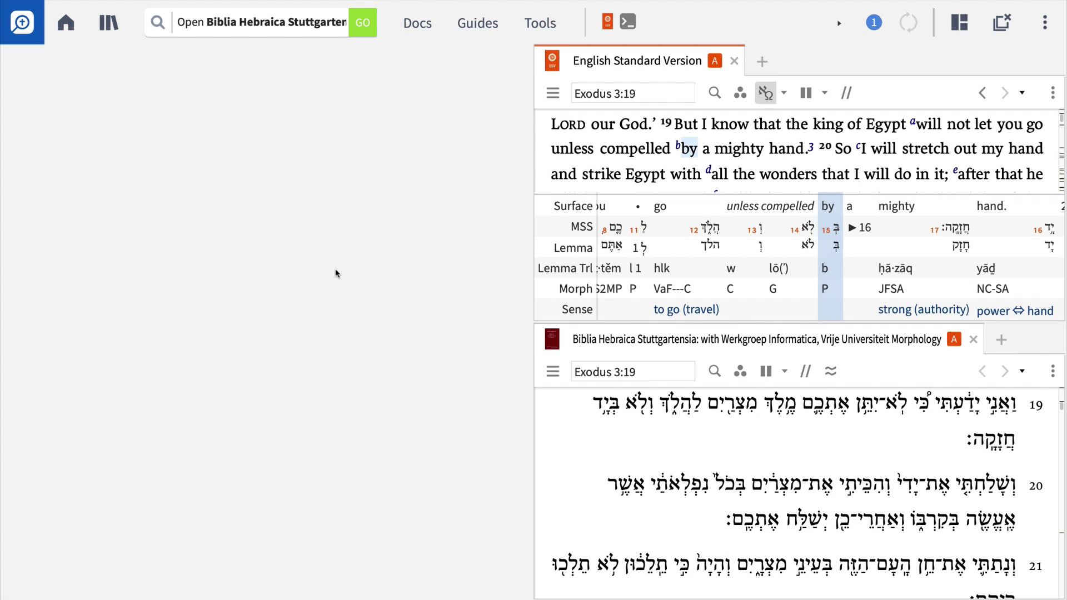
- From a new Search panel on the Morph tab, create a morph query document
click(159, 22)
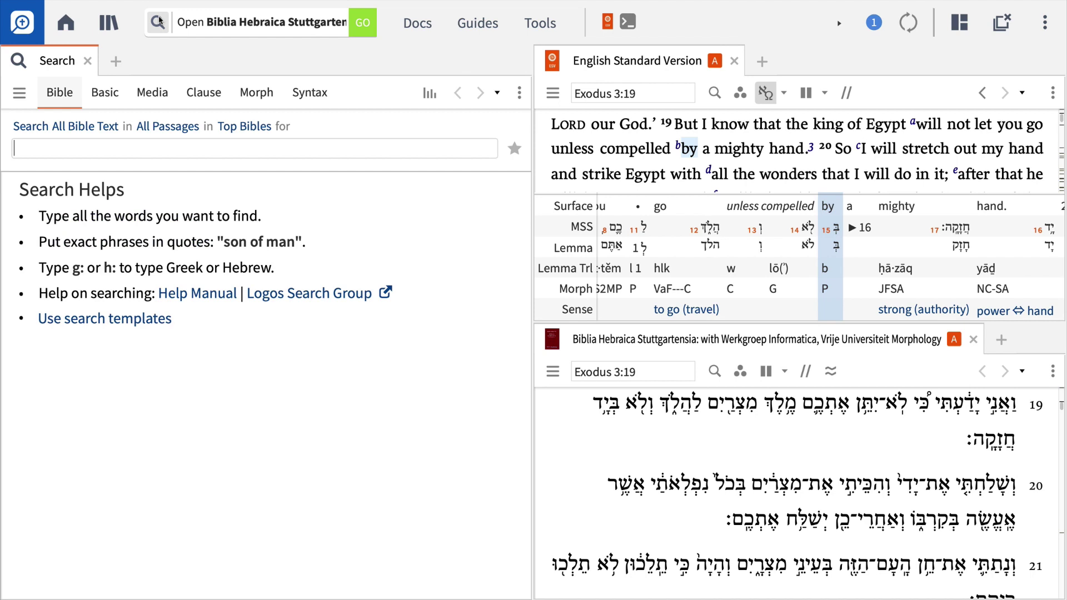
click(258, 94)
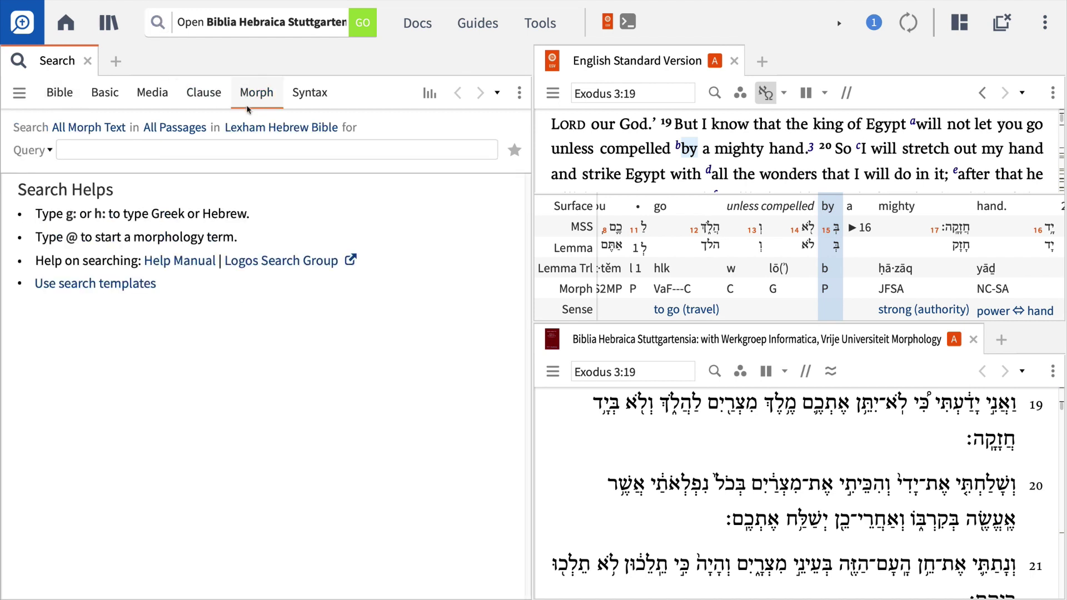
click(49, 150)
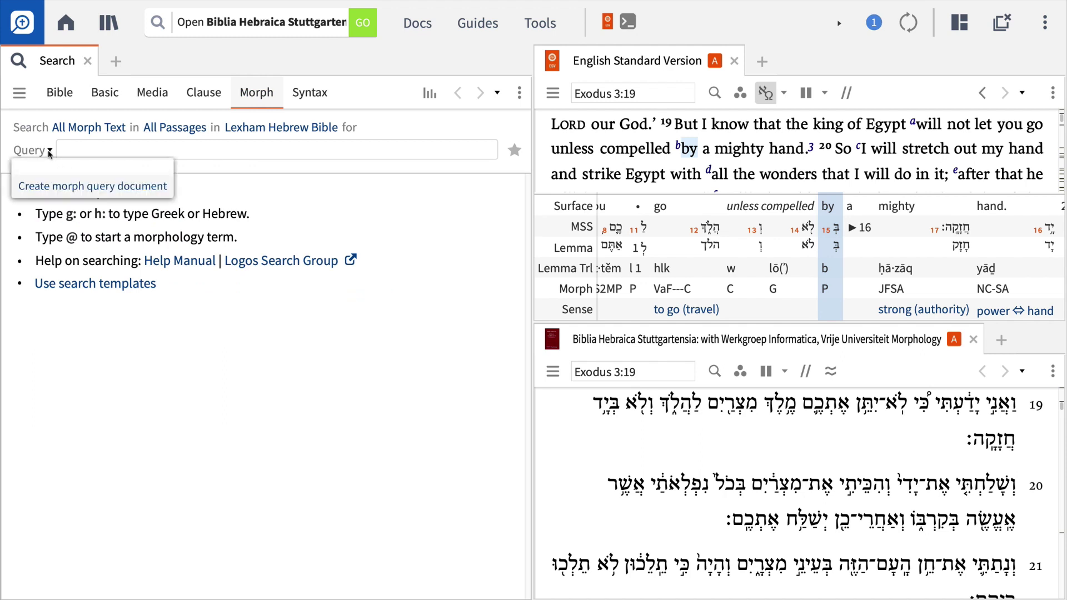
click(65, 189)
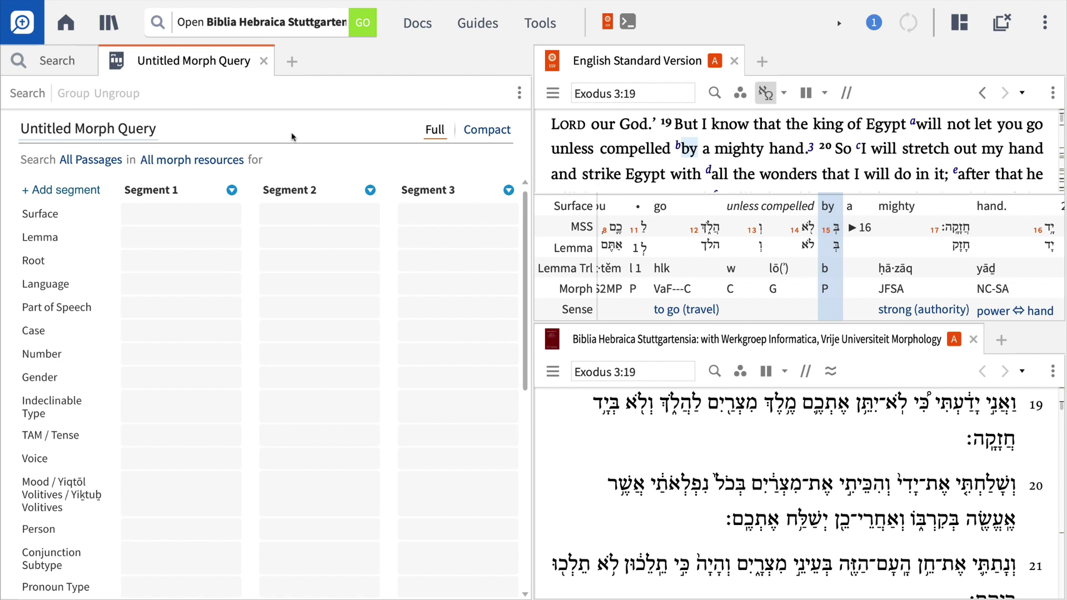
- Rename the new morph query to 'By a mighty hand'
click(156, 133)
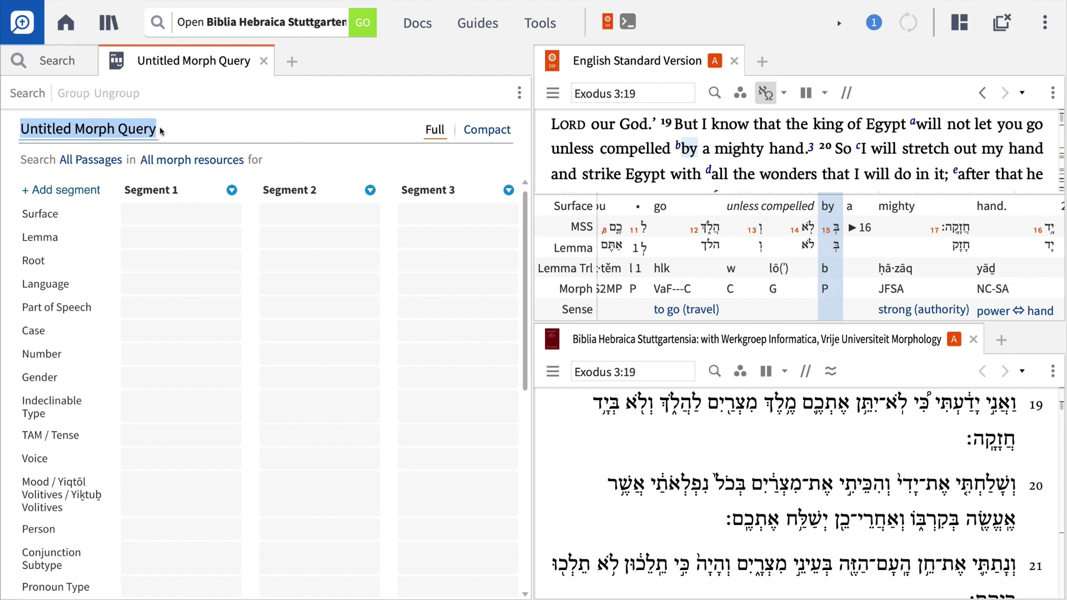
text(By a mighty hand)
key(Return)
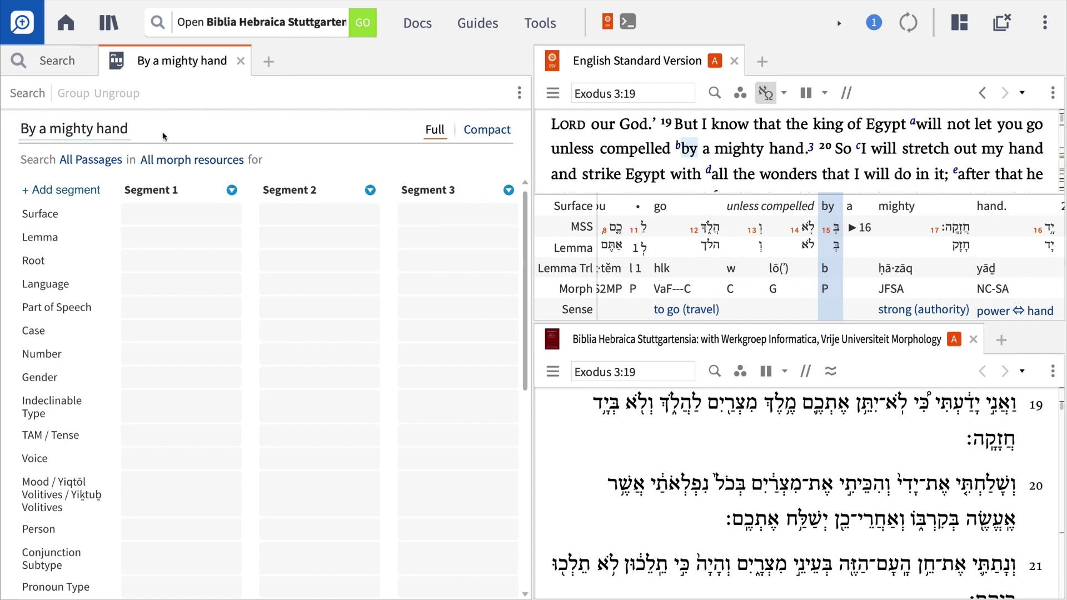
- Scope the query to the Lexham Hebrew Bible (LHB)
click(220, 161)
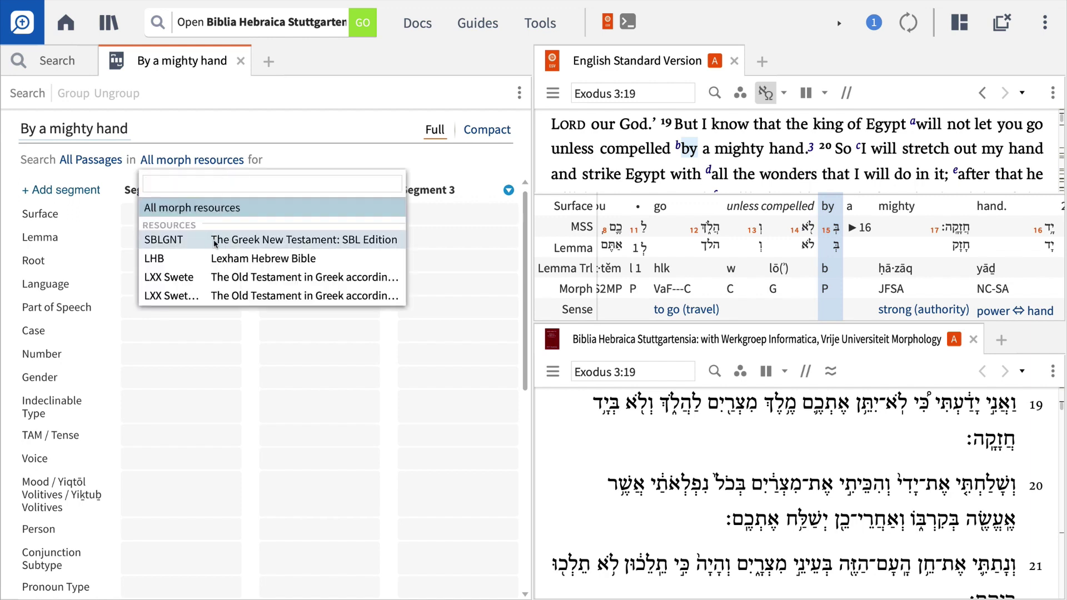
click(217, 258)
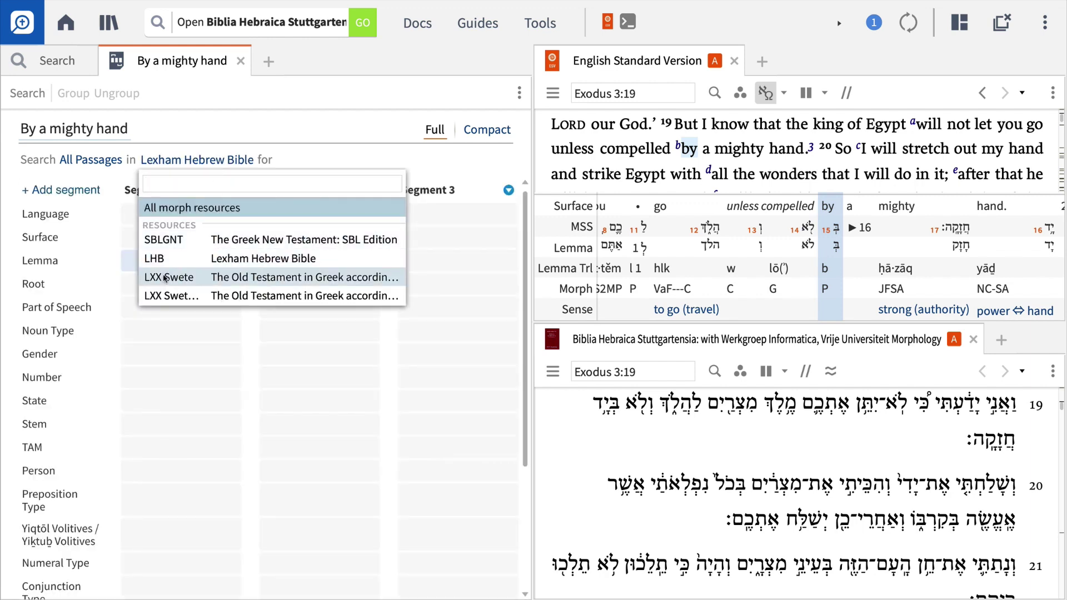
click(129, 262)
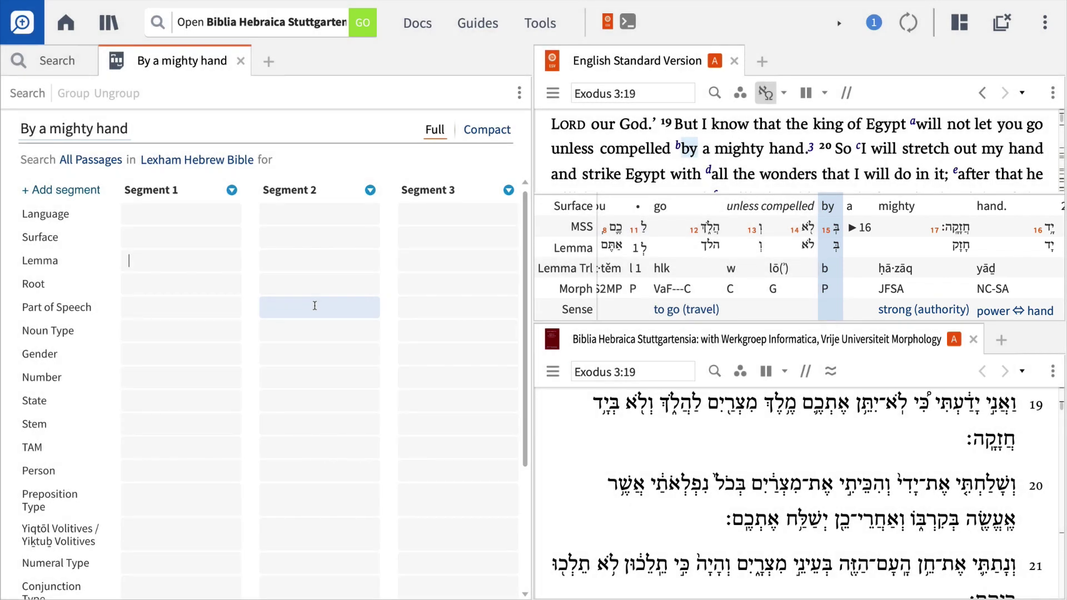
- Enter the lemmas בְּ (h:b), יָד (h:yod) and חָזַק (h:hazaq) into Segments 1–3
text(h:b)
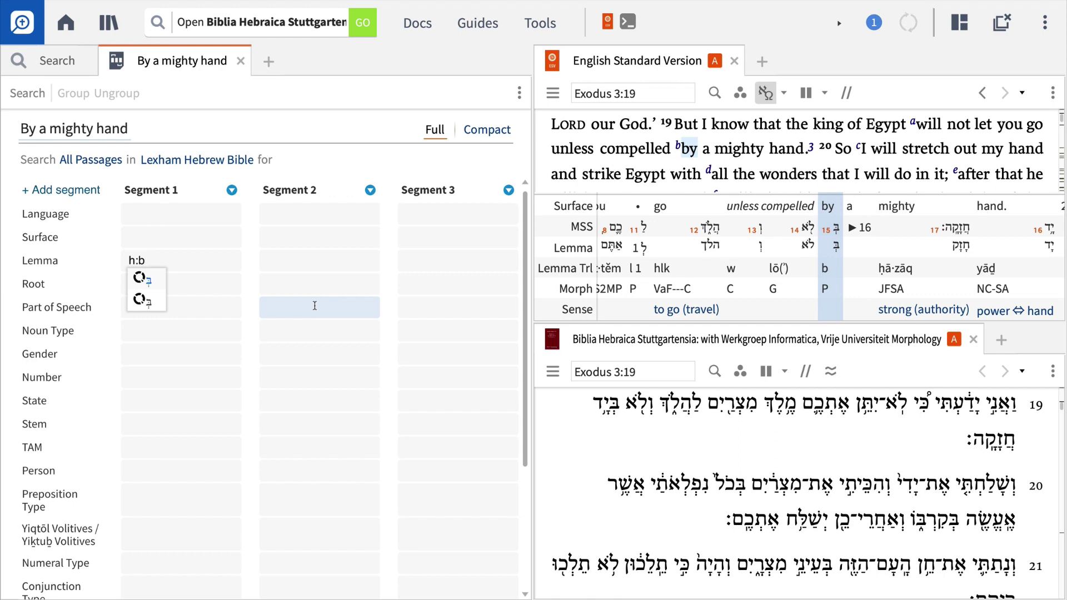
key(Return)
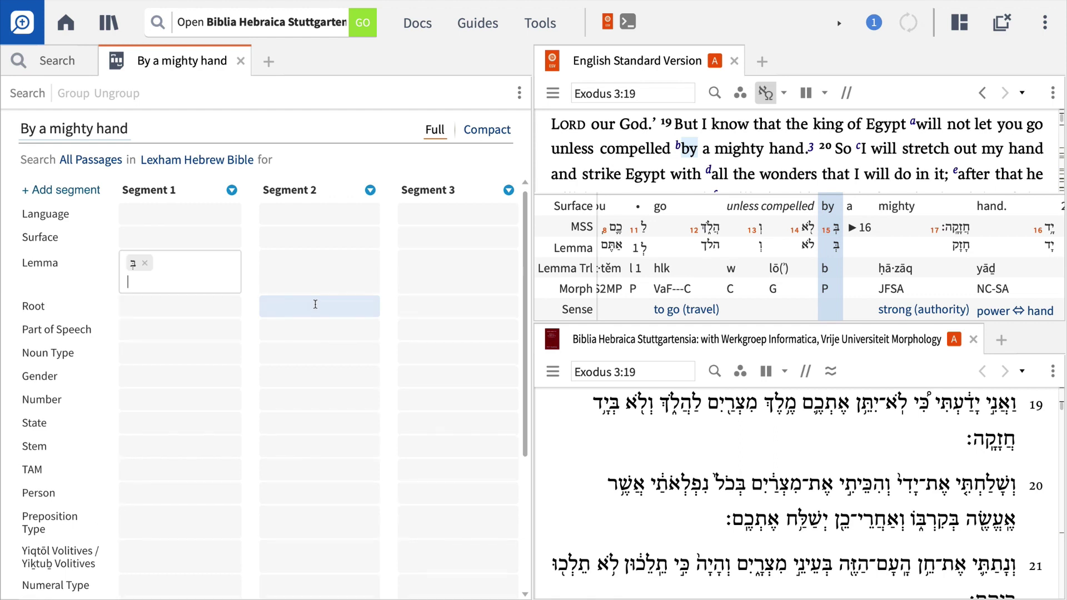
click(313, 268)
text(h:yod)
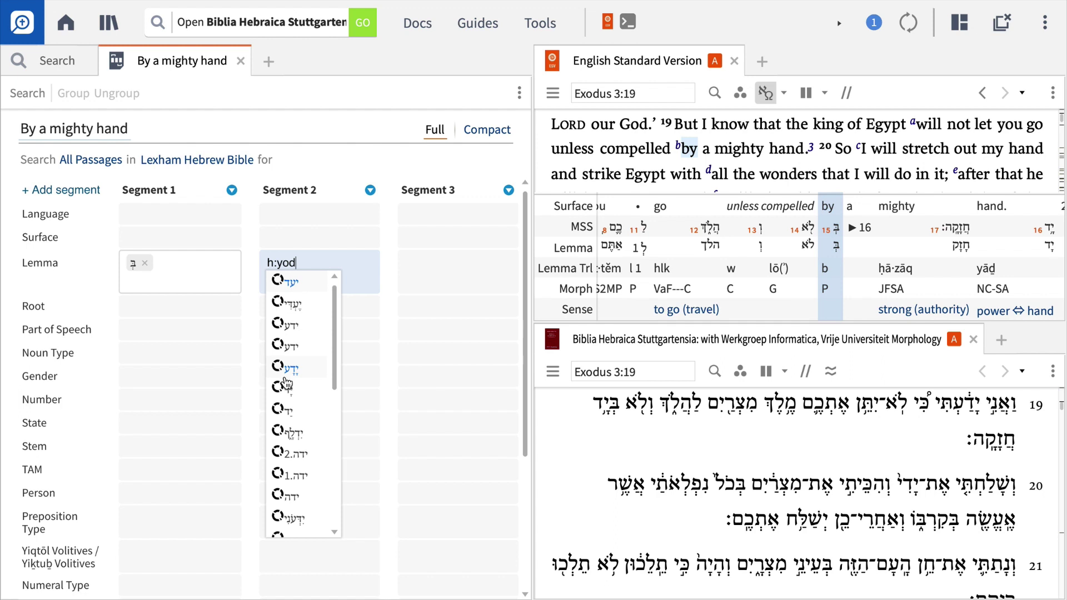
click(288, 396)
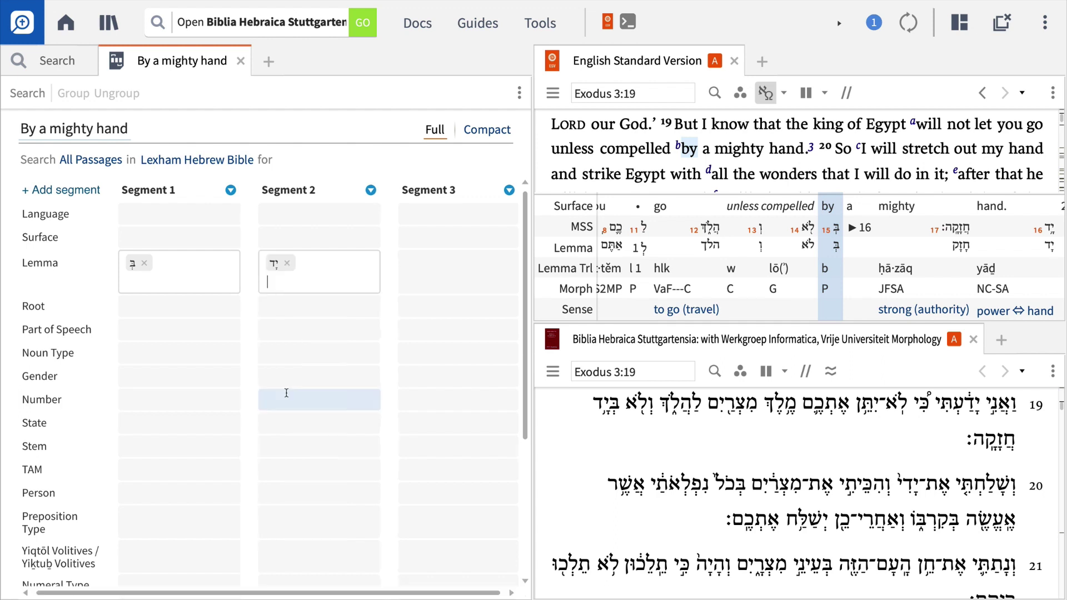
click(418, 267)
text(h:)
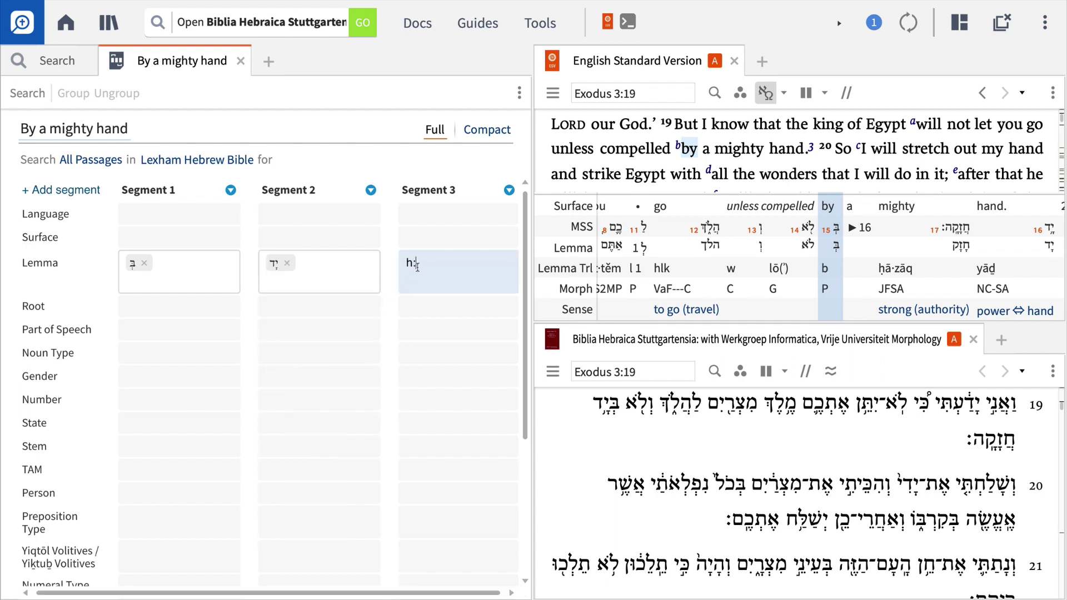
text(hazaq)
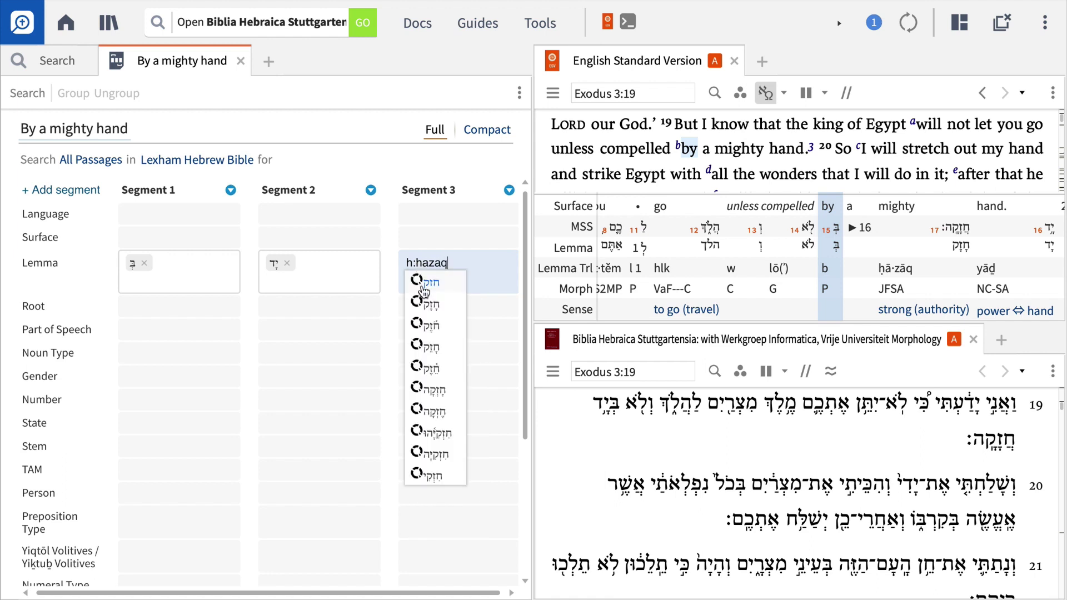
click(429, 304)
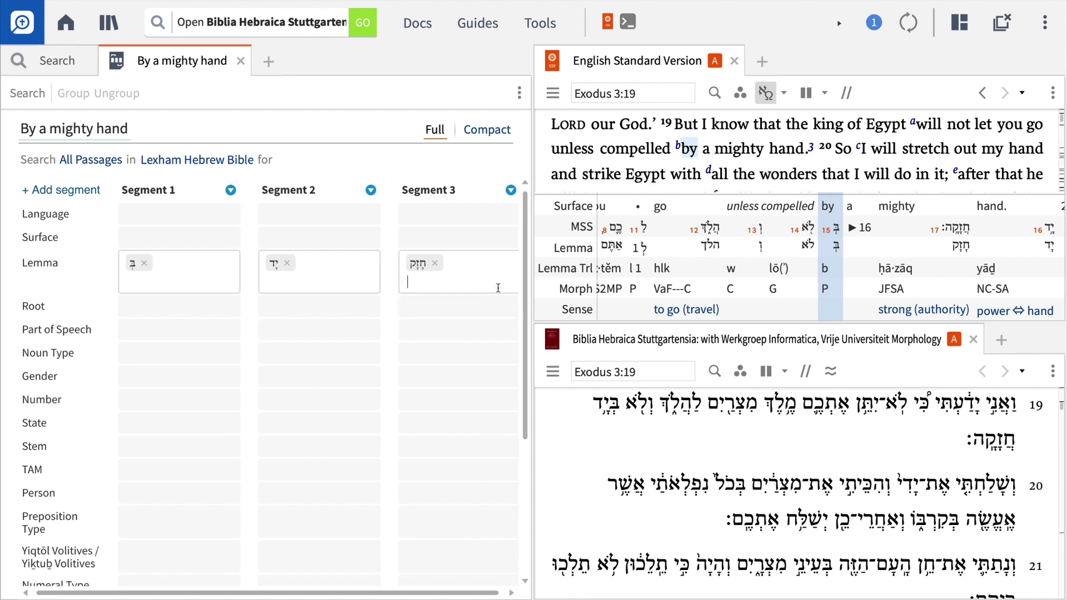
drag(525, 246, 515, 385)
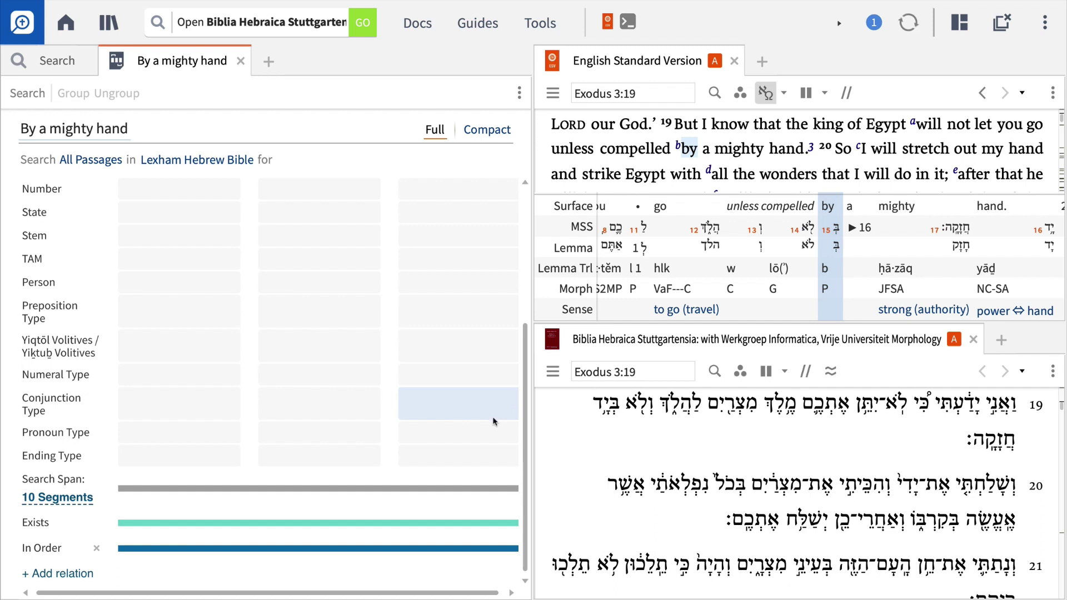
- Change the search span count from 10 to 3 segments
click(88, 504)
click(54, 421)
key(BackSpace)
key(BackSpace)
text(3)
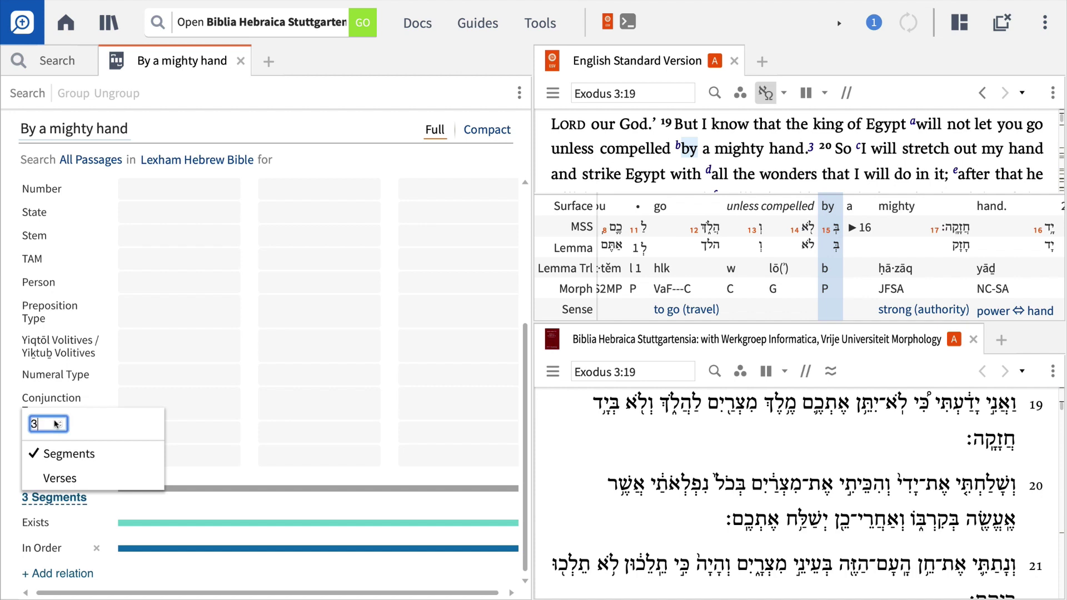
click(127, 378)
drag(526, 400, 528, 257)
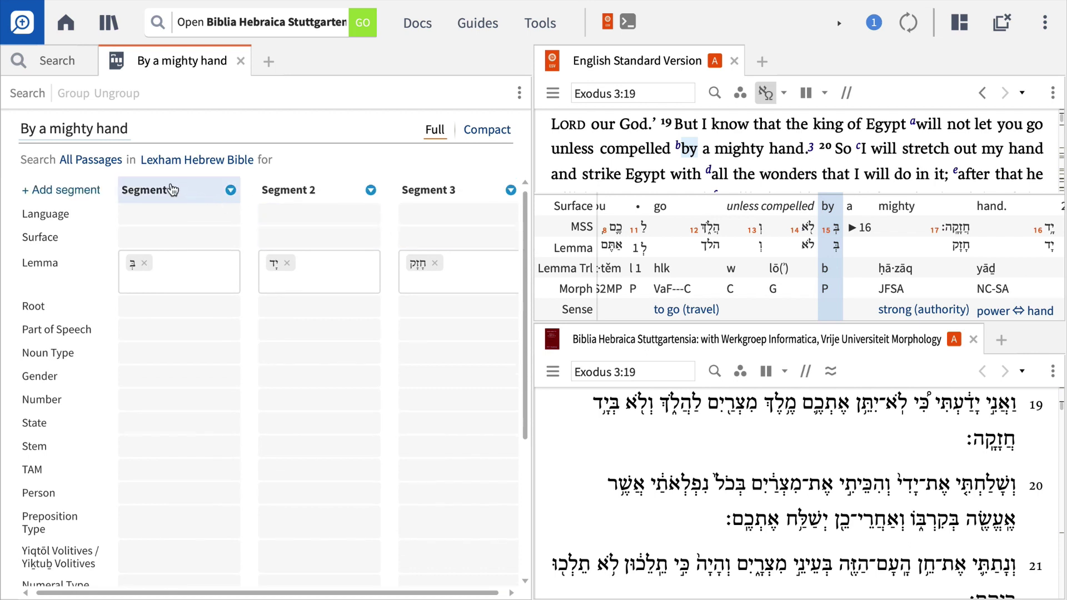
- Run the By a mighty hand search and close the Biblia Hebraica Stuttgartensia panel
click(27, 93)
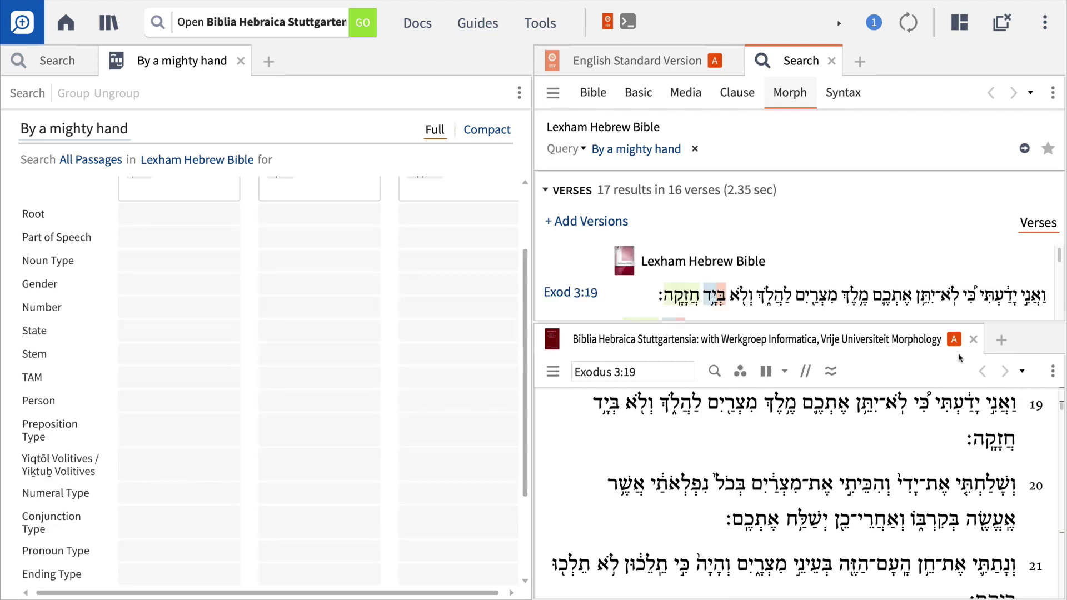
click(974, 341)
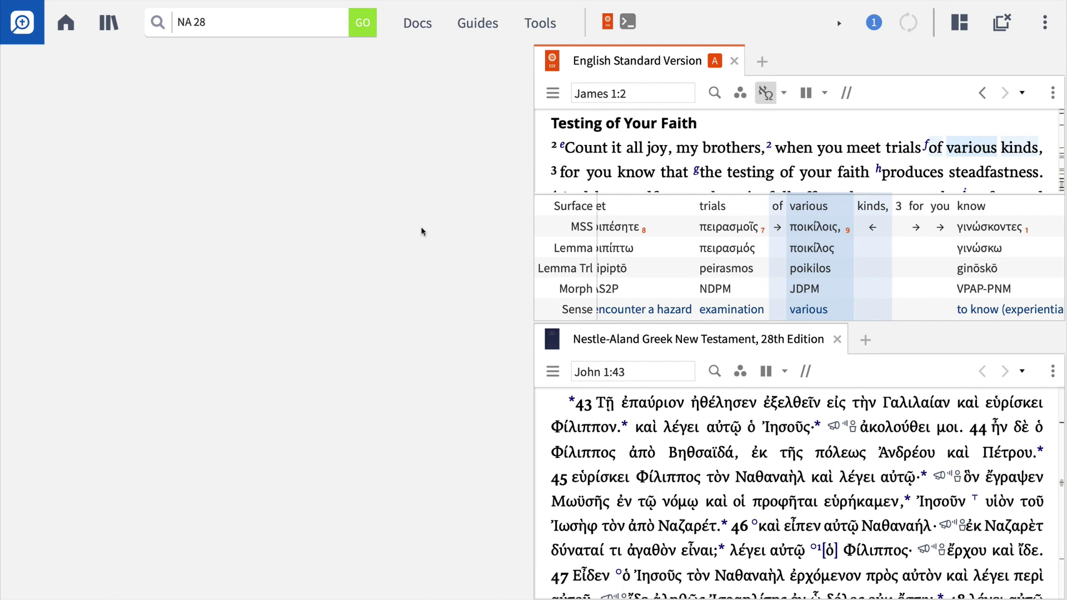
- Open a new Search panel and create another Untitled Morph Query document
mouse_move(727, 293)
mouse_move(801, 292)
click(158, 23)
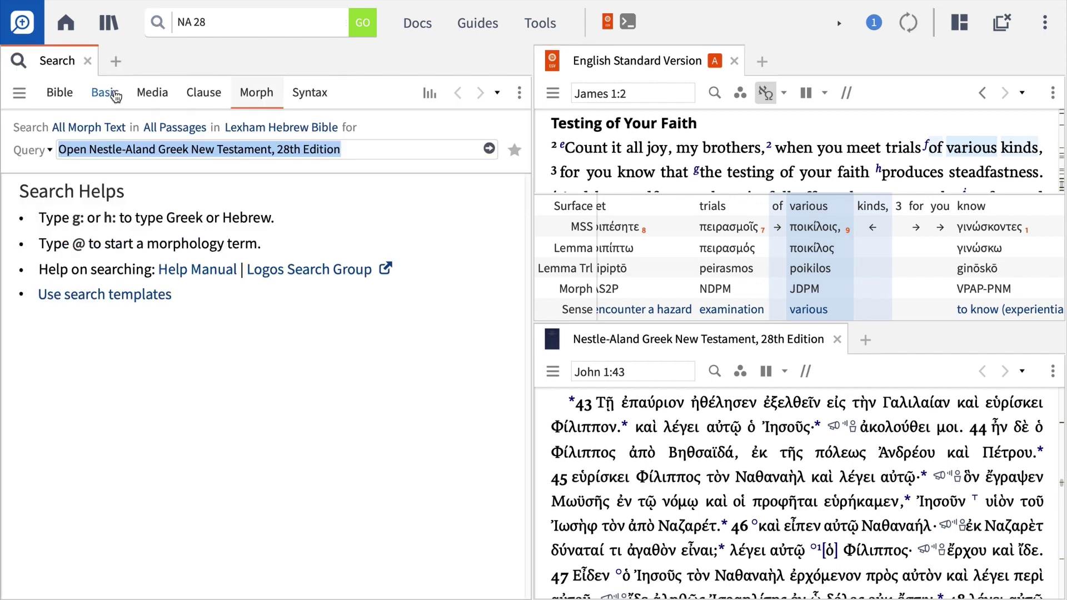
click(44, 151)
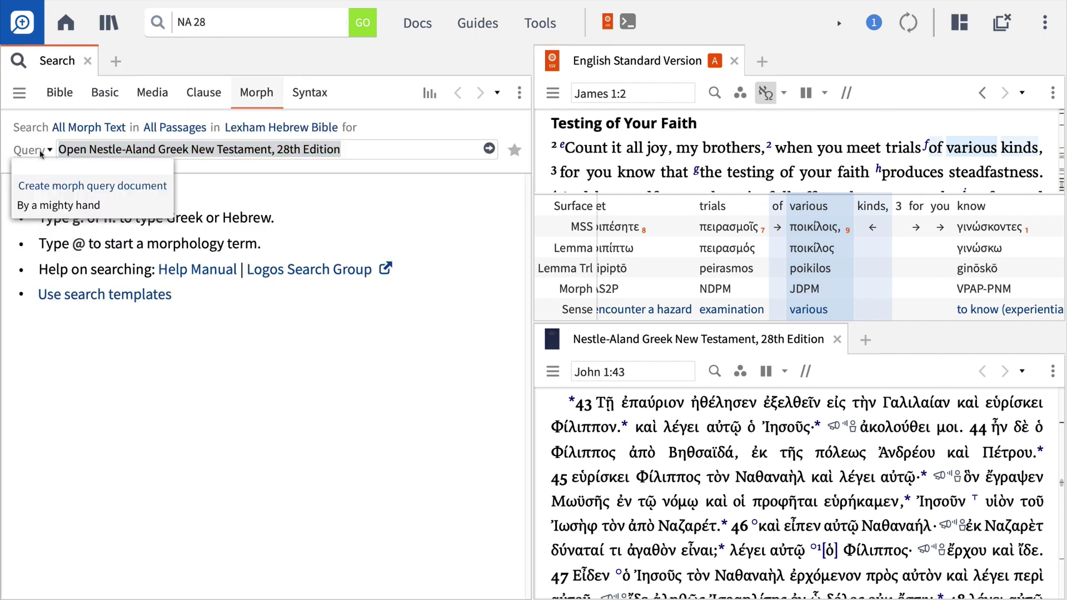
click(39, 187)
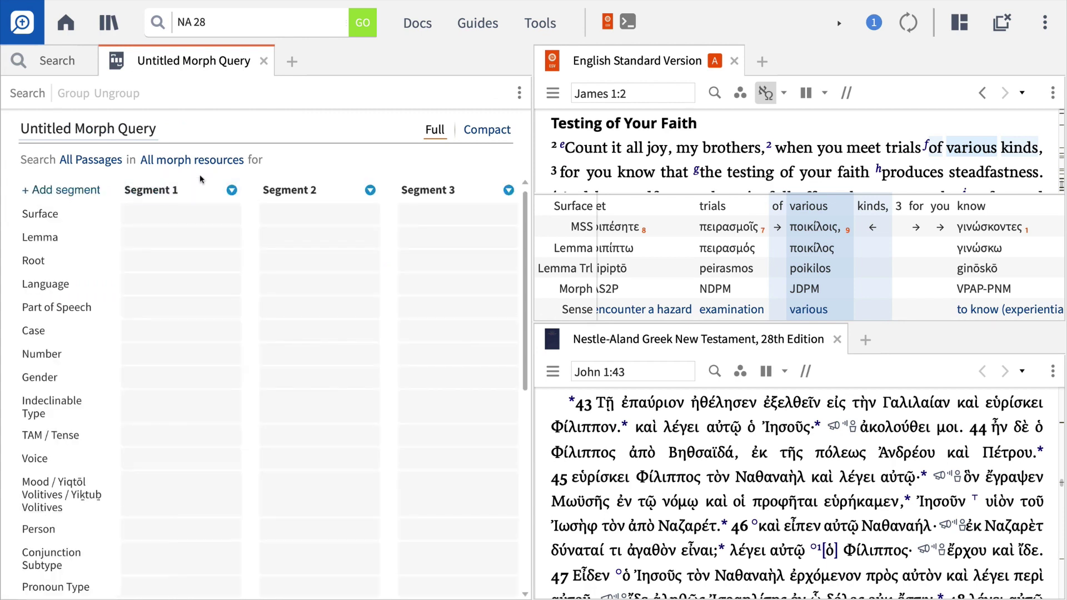
- Set the query's passage range to the custom reference 'James'
click(118, 164)
click(135, 481)
text(James)
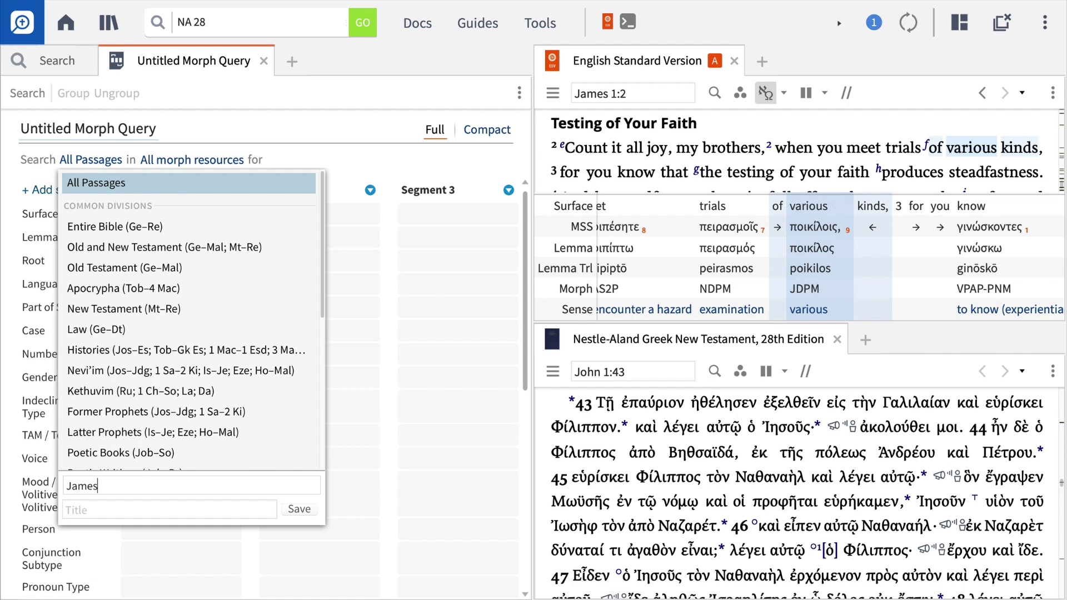
key(Return)
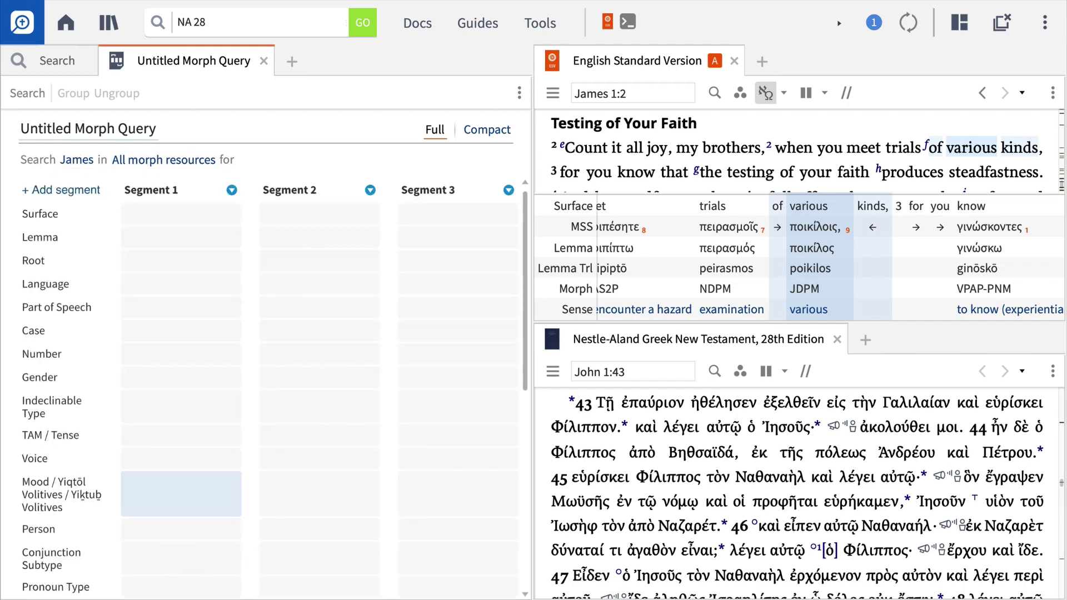
- Choose SBLGNT, The Greek New Testament: SBL Edition, as the resource to search
click(187, 162)
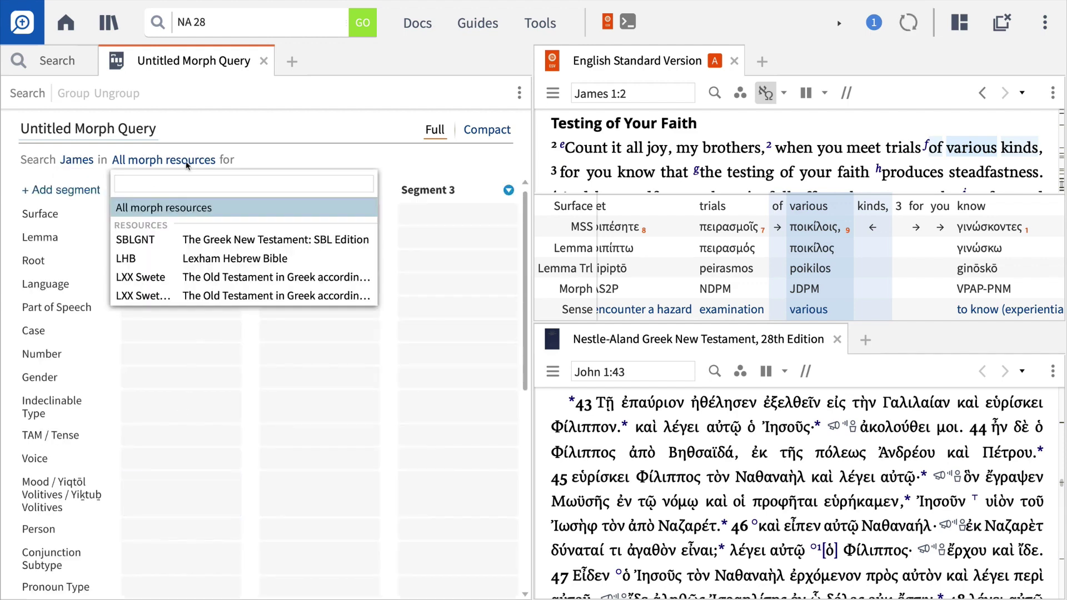
click(197, 240)
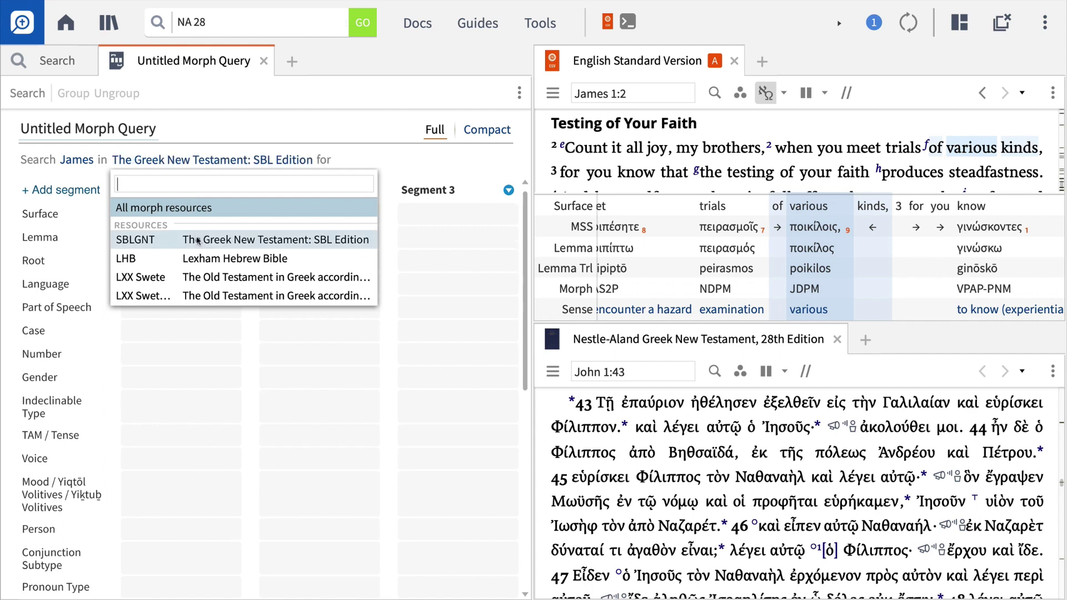
click(77, 238)
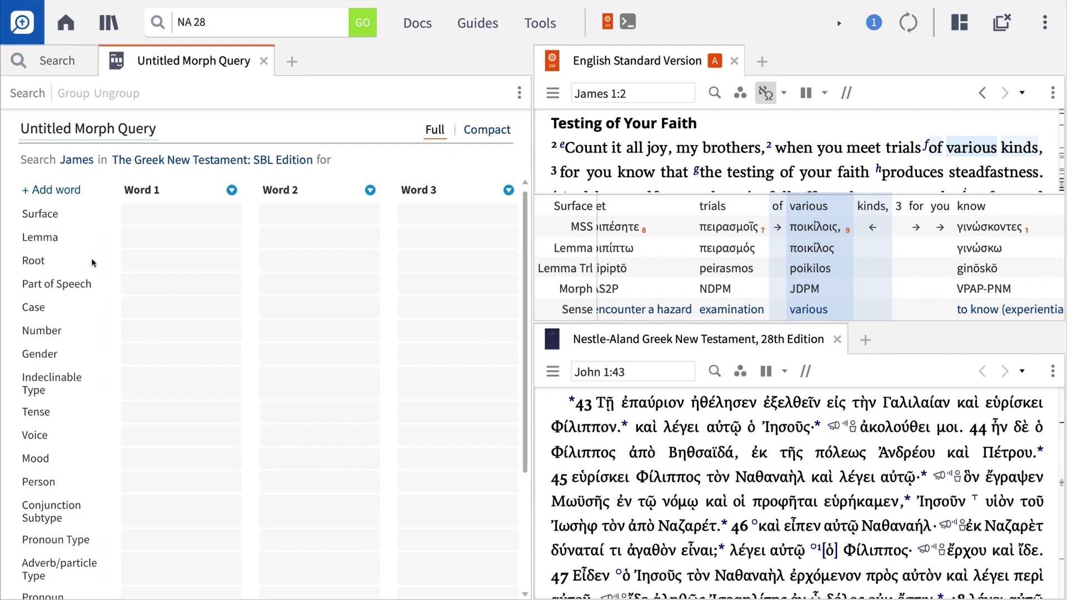
- Set the parts of speech: Word 1 Article, Word 2 Noun, Word 3 Adjective
click(147, 287)
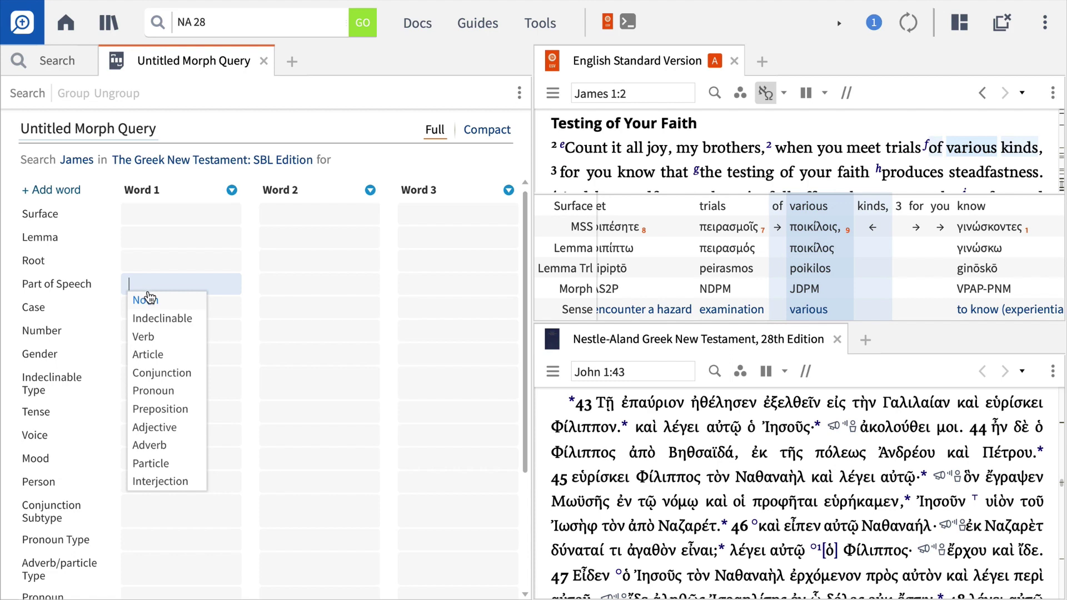
click(154, 356)
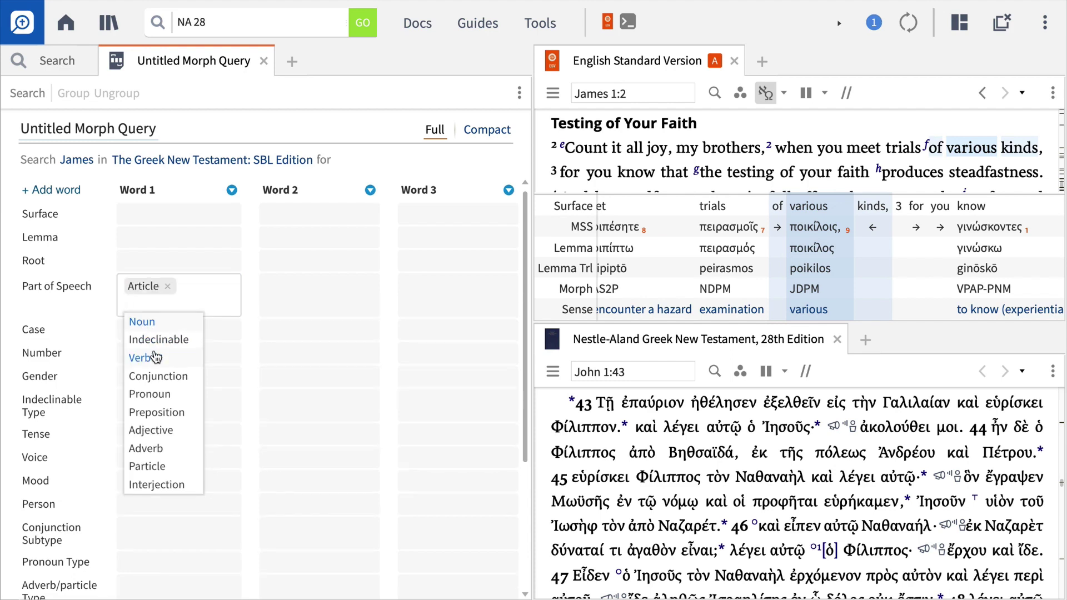
click(278, 299)
click(281, 321)
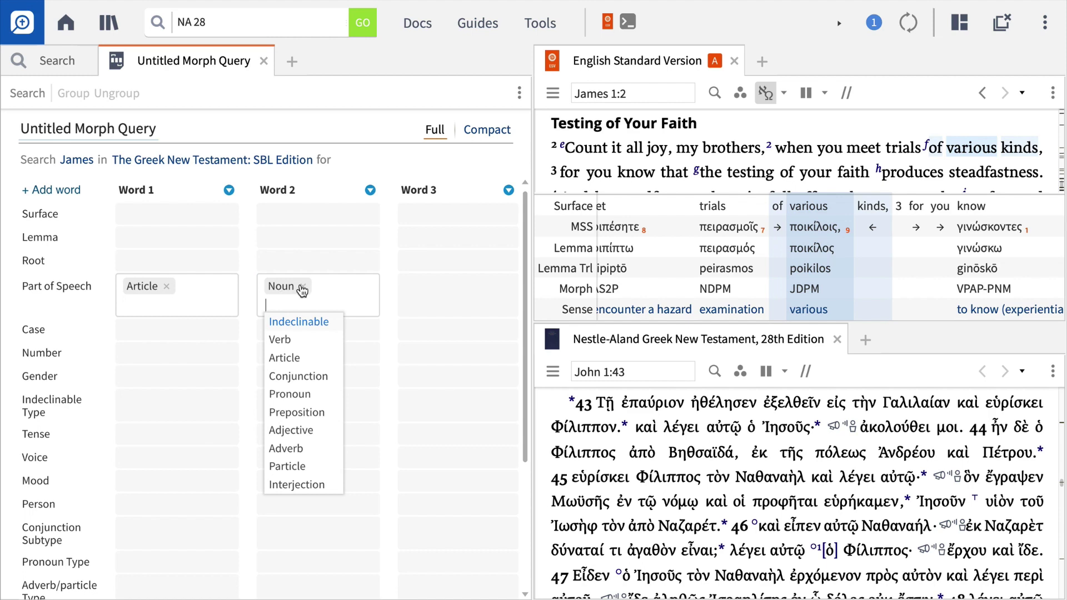
click(432, 305)
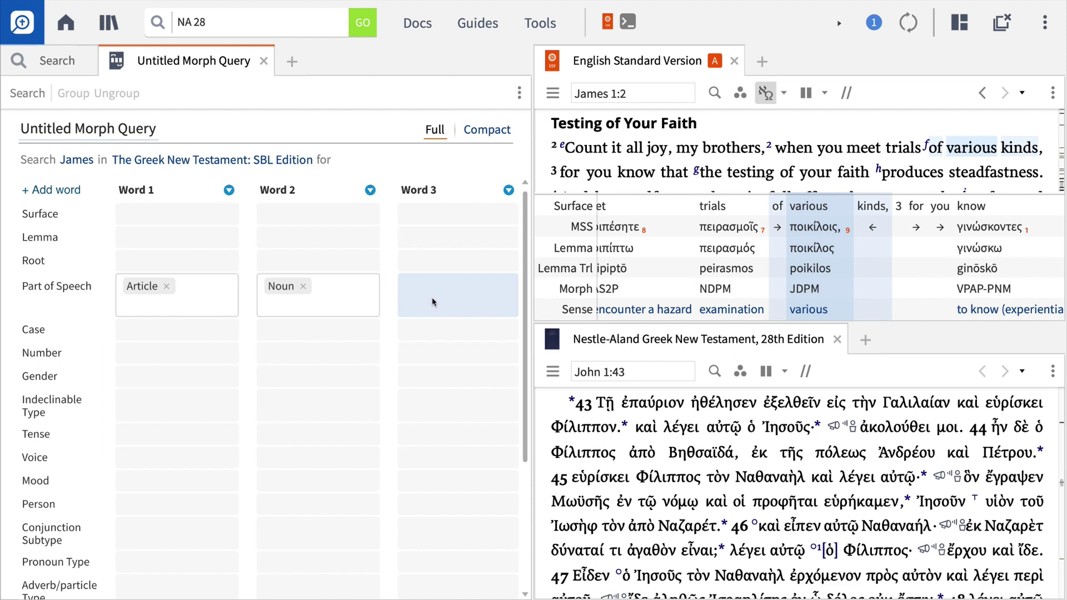
click(423, 289)
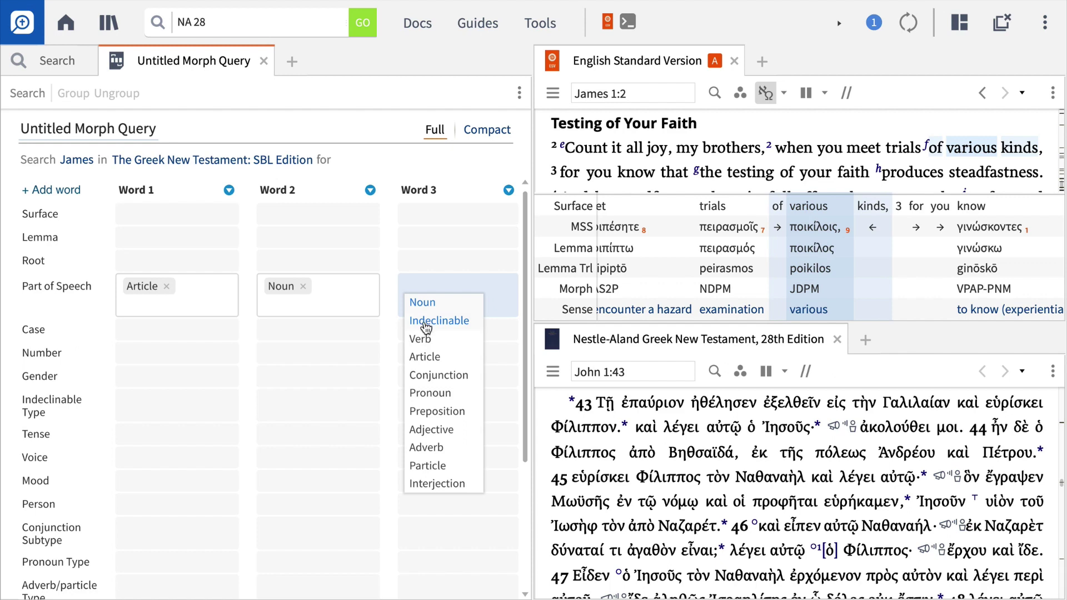
click(421, 431)
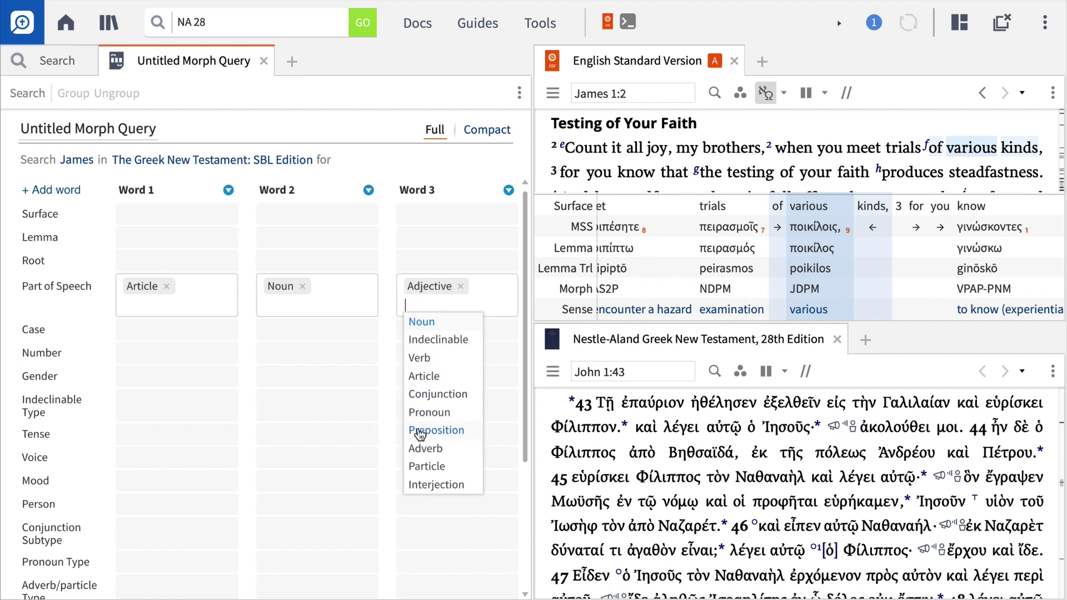
scroll(520, 389, down, 2)
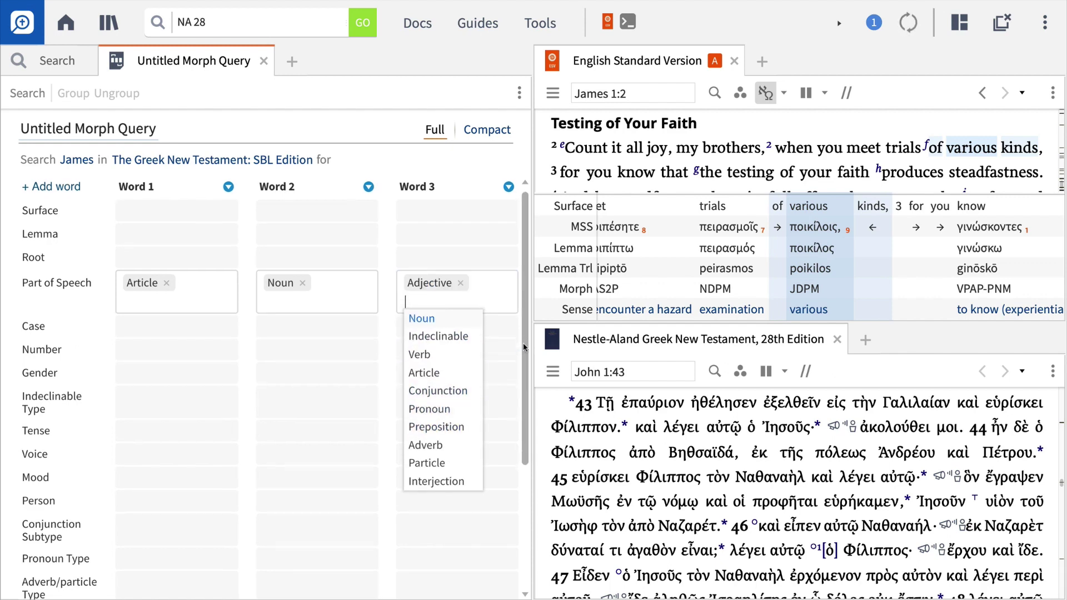
- Add an Agree relation requiring the three words to match in Gender, Number and Case
scroll(511, 449, down, 5)
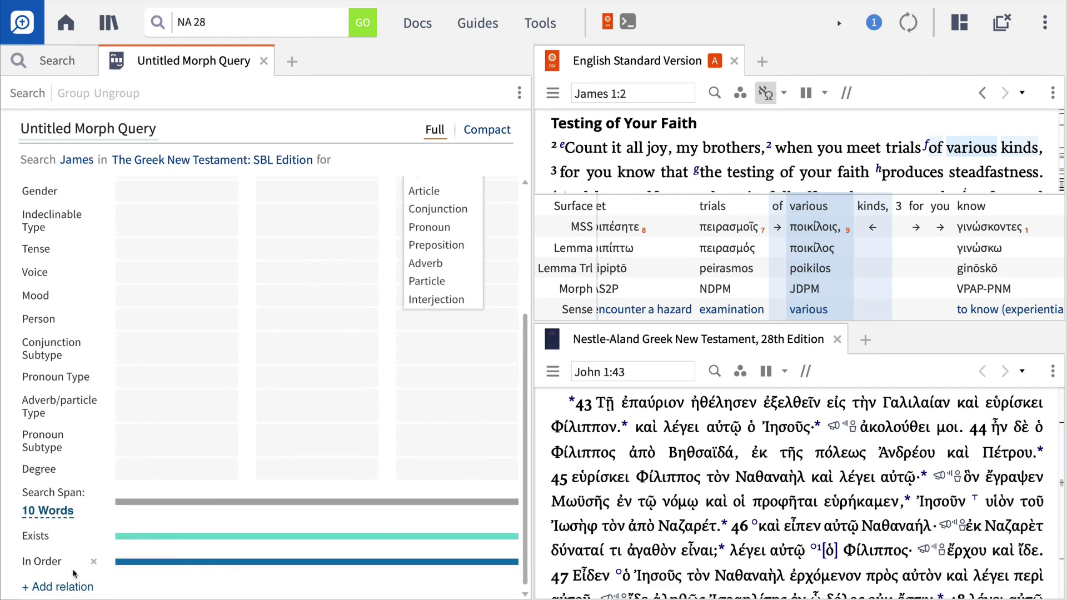
click(61, 589)
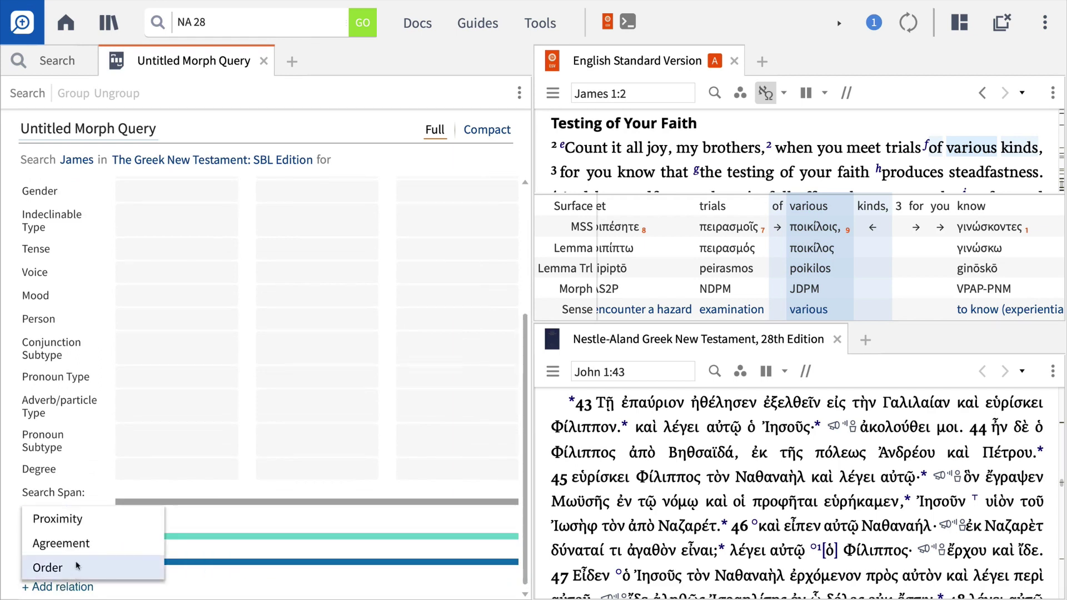
click(61, 544)
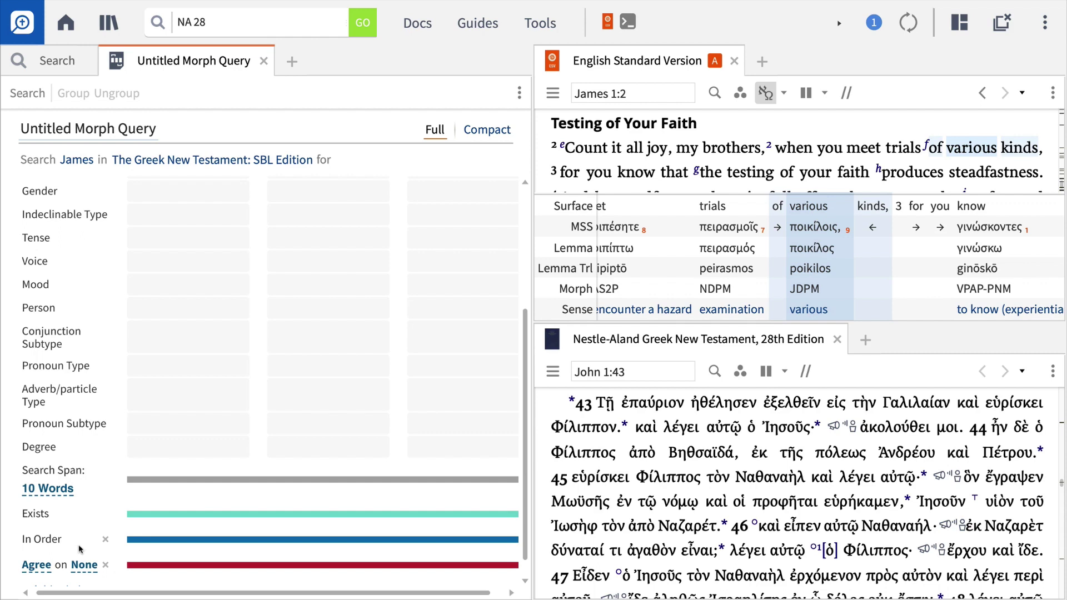
click(87, 566)
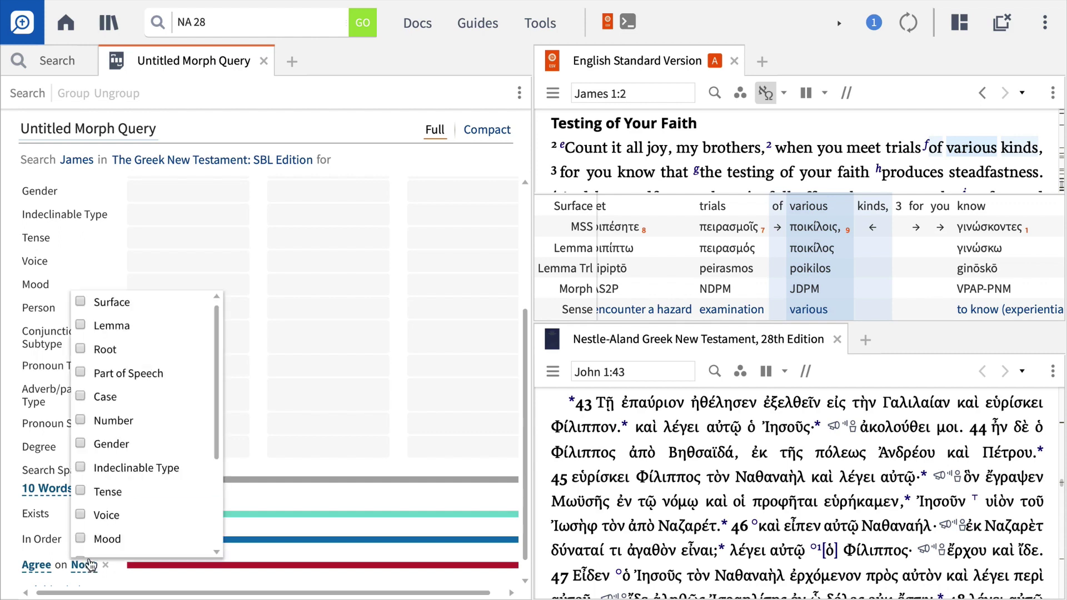
click(81, 445)
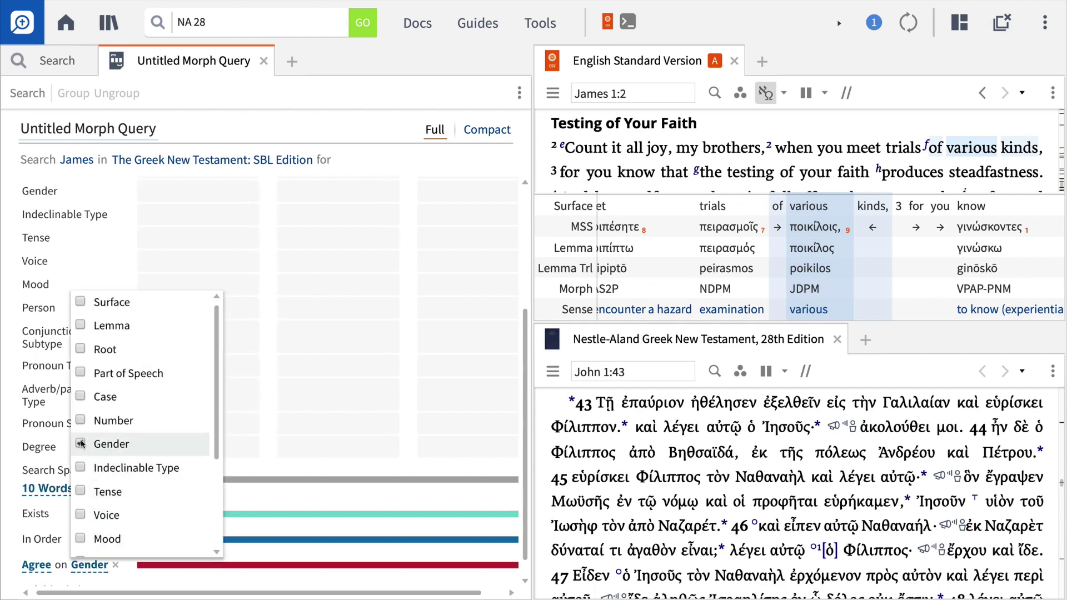
click(81, 422)
click(80, 380)
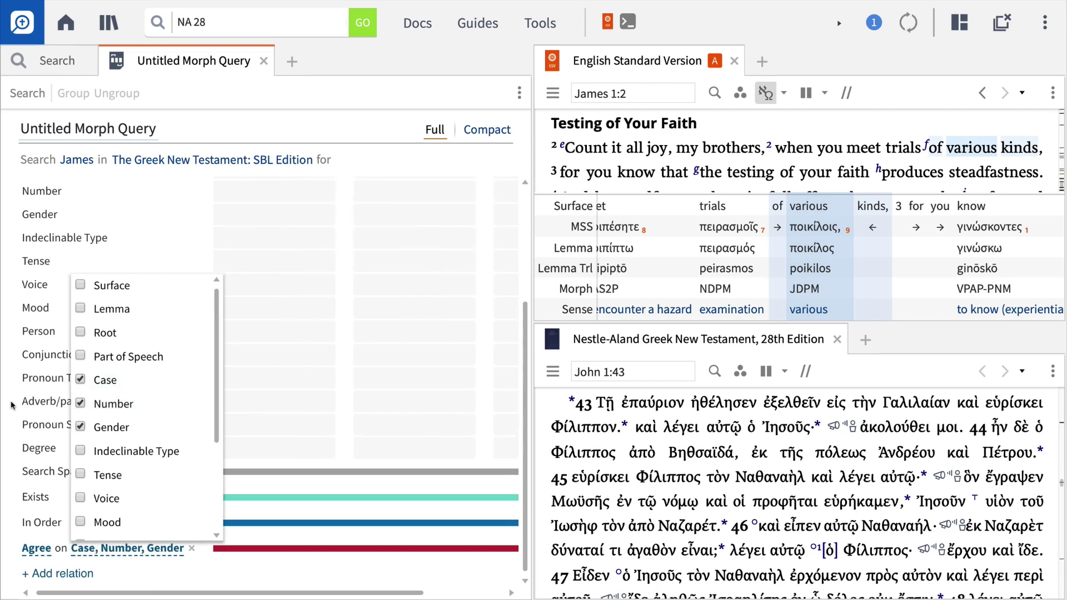
click(126, 573)
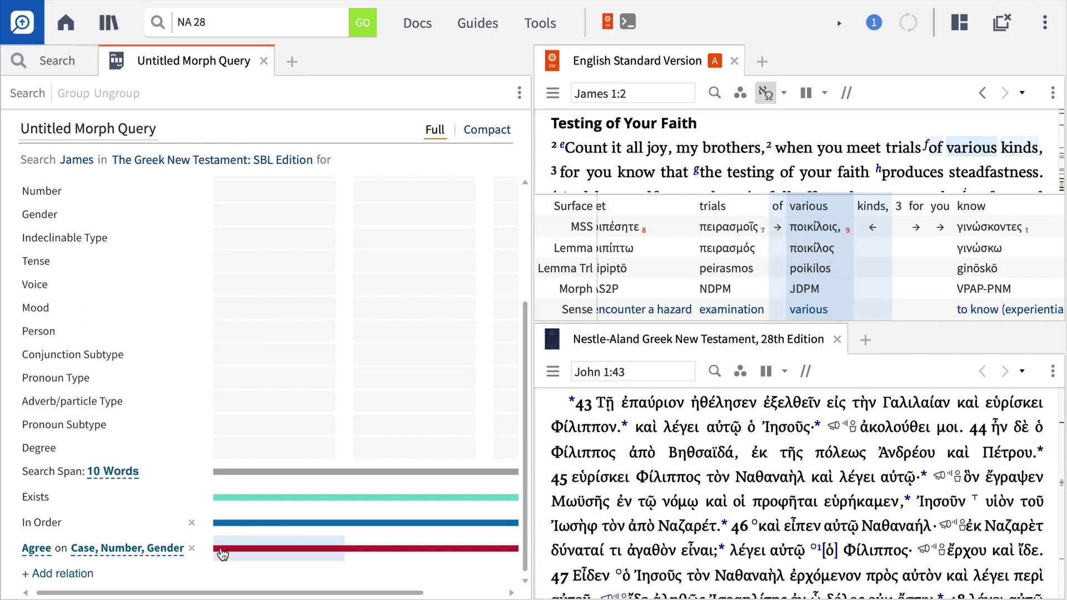
- Exclude the first word from the Exists relation and change the search span from 10 to 4 Words
click(274, 503)
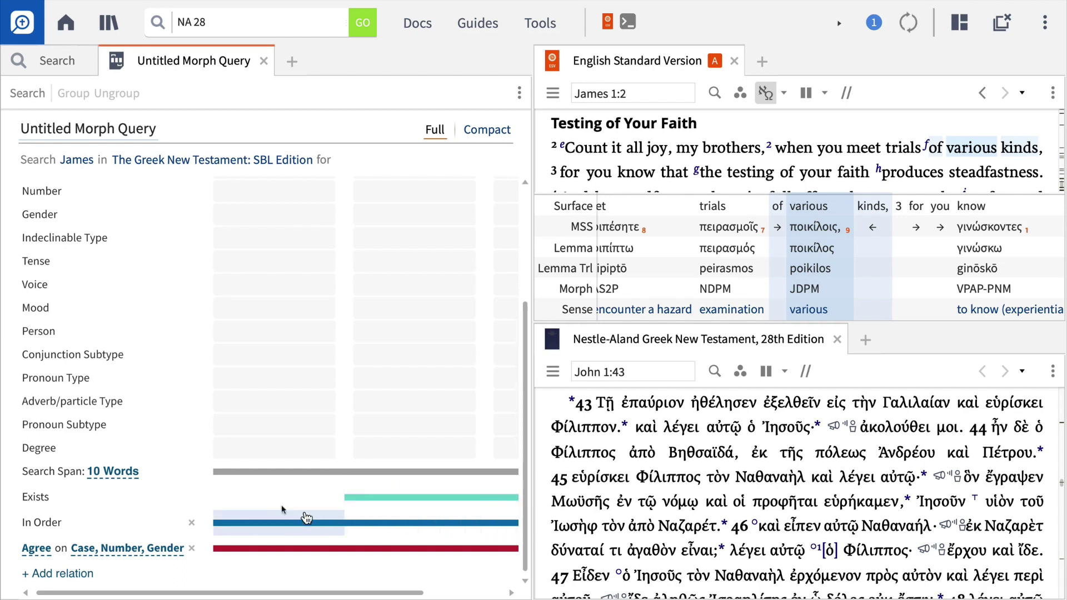
click(128, 473)
click(114, 398)
key(BackSpace)
key(BackSpace)
text(4)
click(141, 366)
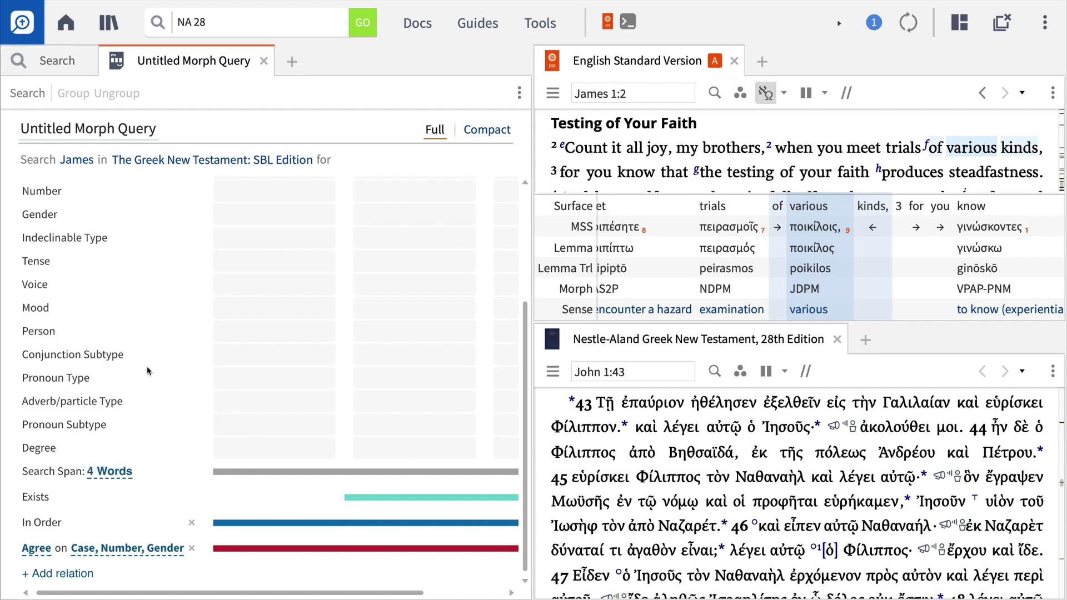
scroll(527, 503, up, 1)
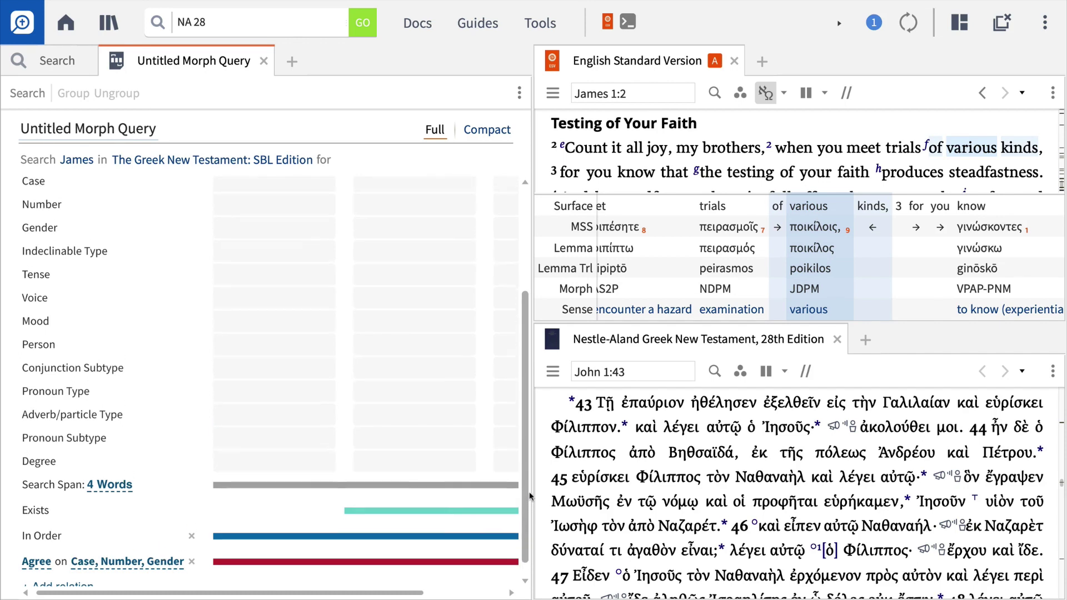
scroll(525, 382, up, 4)
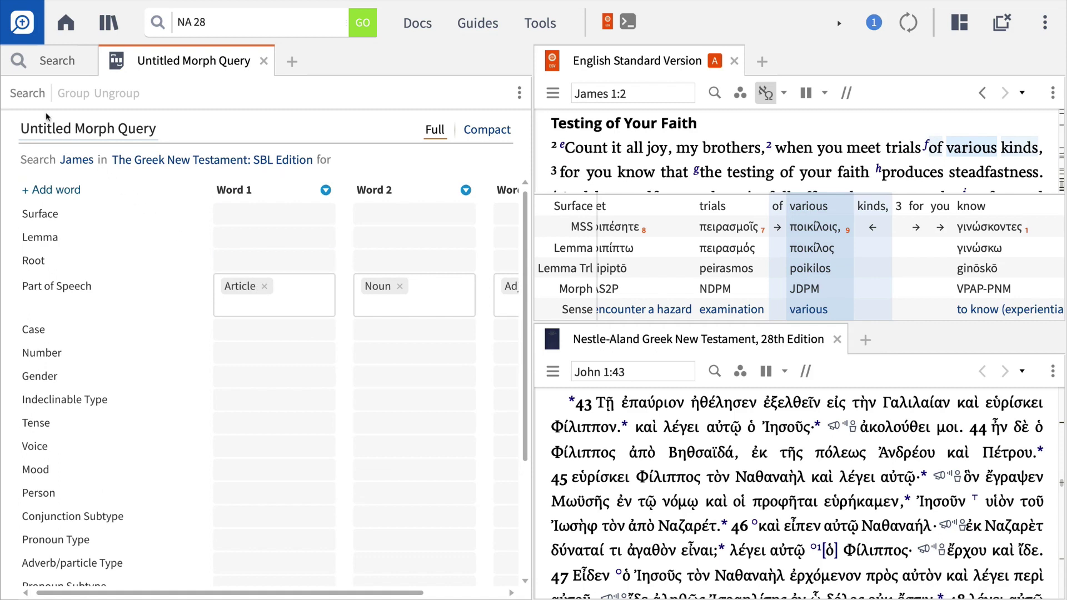
- Run the query, close Nestle-Aland, and review the 34 James results with ESV beside SBLGNT
click(38, 94)
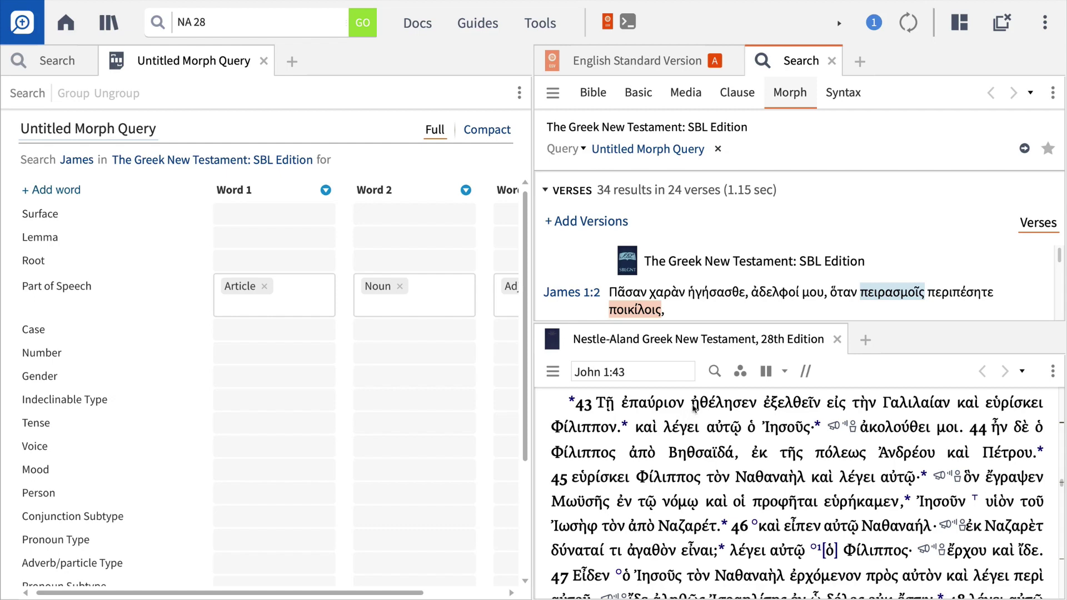
click(837, 340)
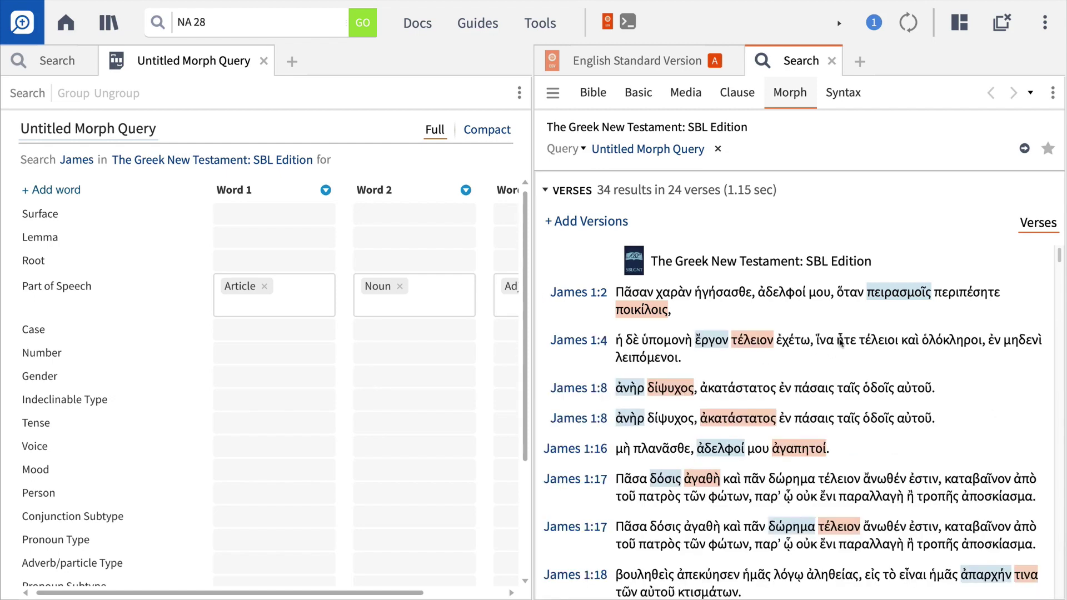
click(607, 219)
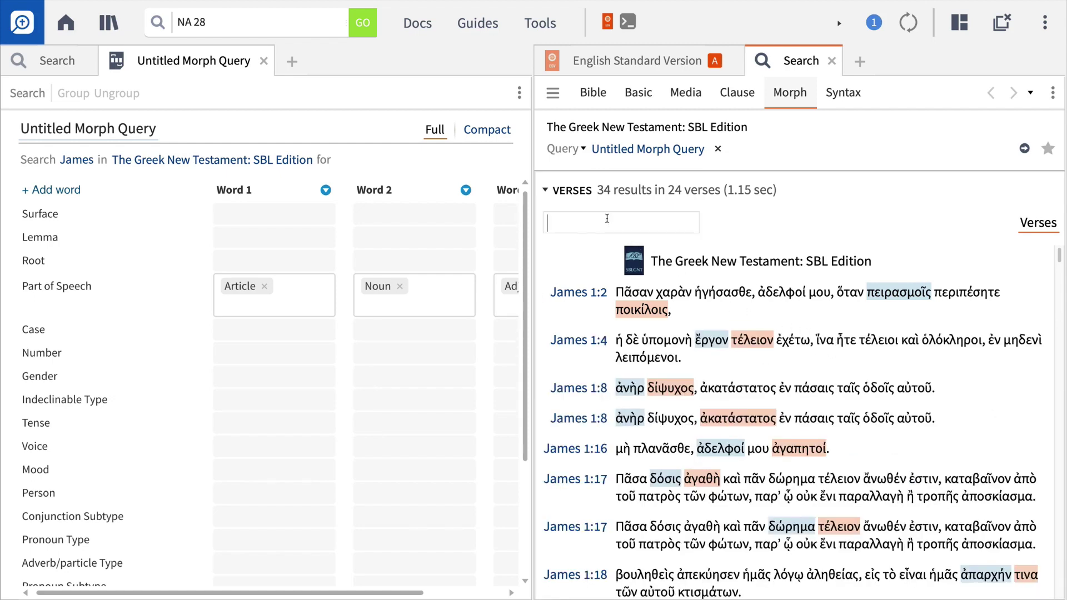
text(ESV)
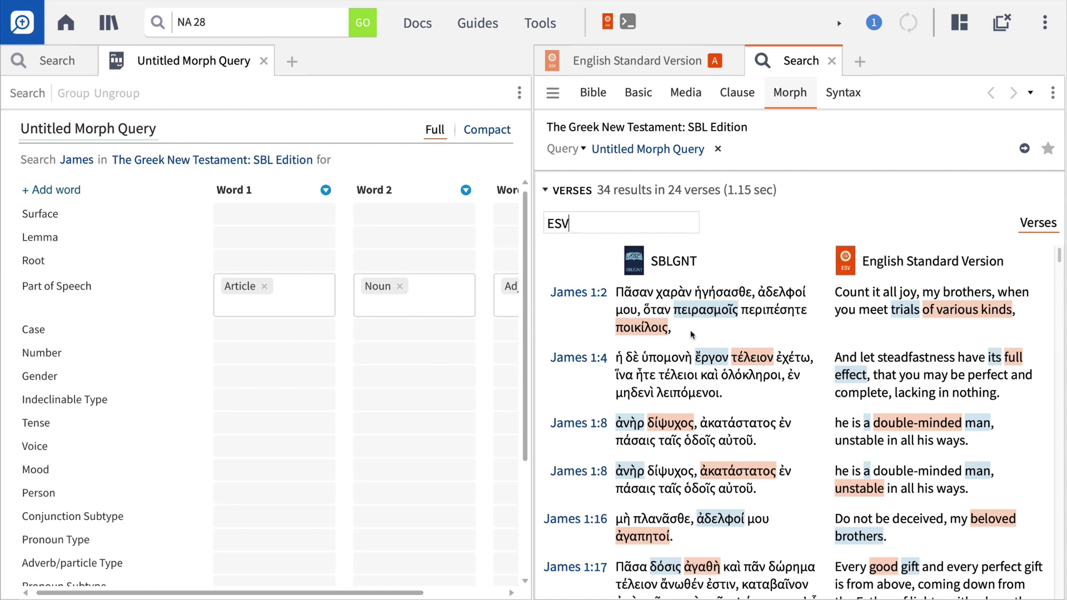
scroll(696, 338, down, 3)
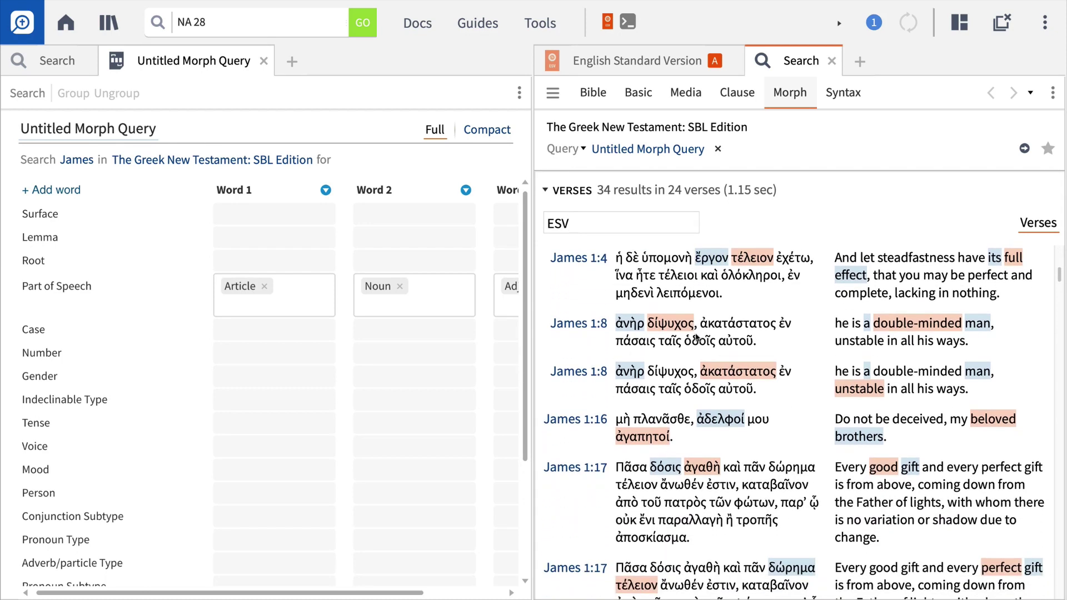
scroll(697, 337, down, 3)
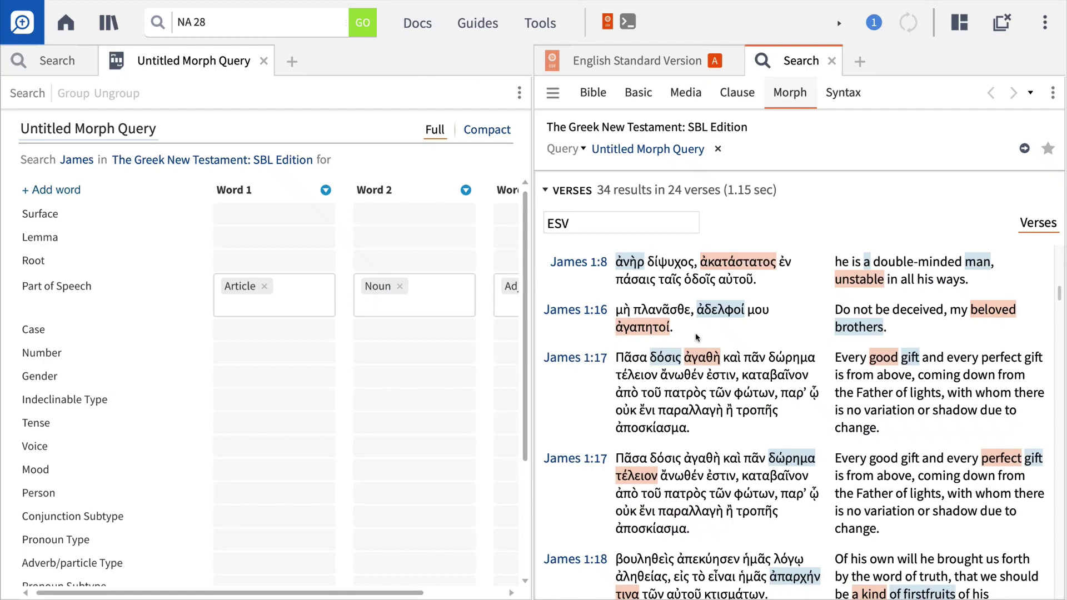
scroll(696, 337, down, 3)
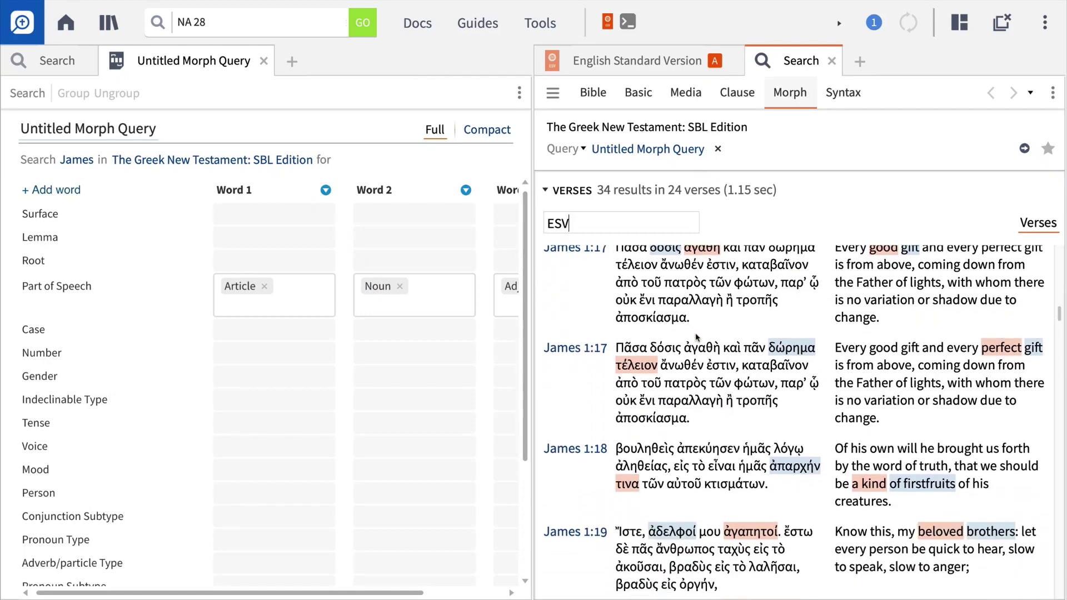
scroll(697, 337, down, 3)
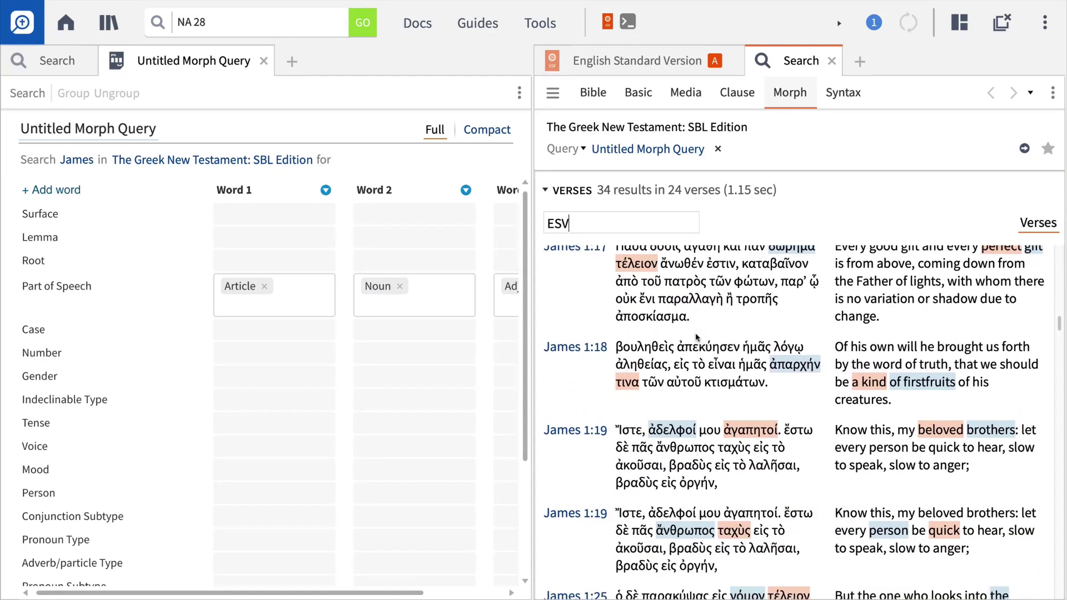